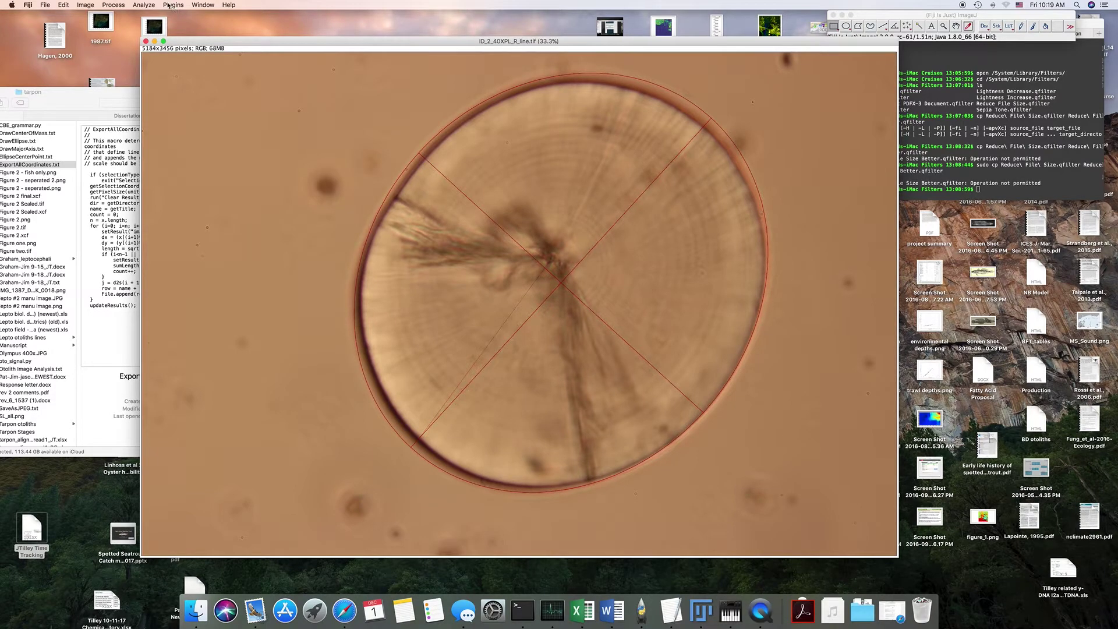
Install the ExportAllCoordinates.txt macro from the tarpon folder via Plugins > Macros > Install
click(174, 5)
mouse_move(196, 18)
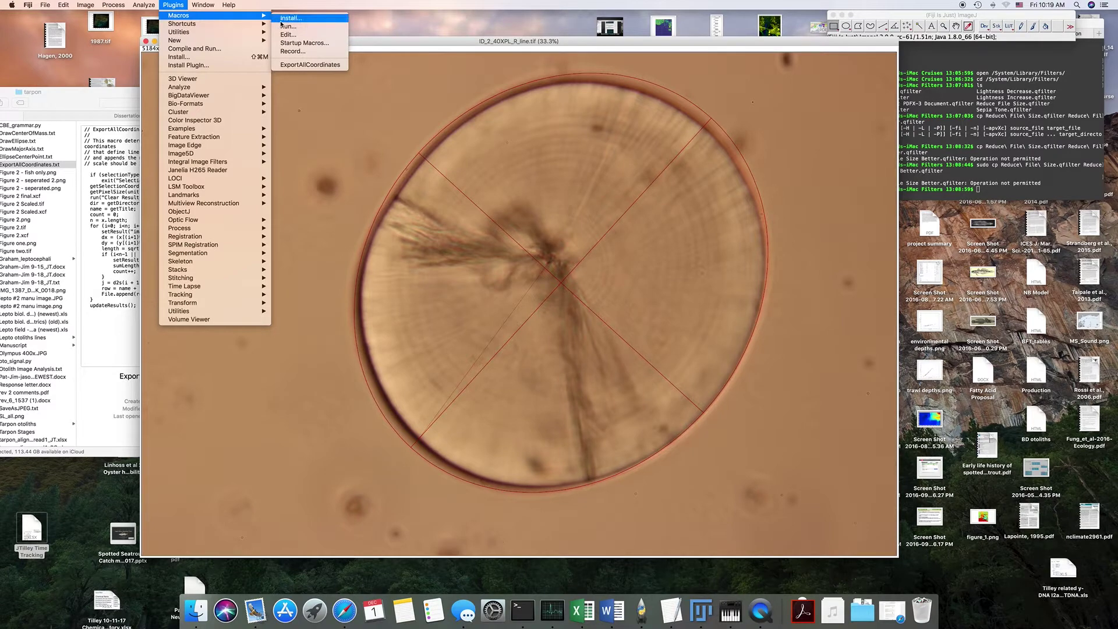
click(301, 22)
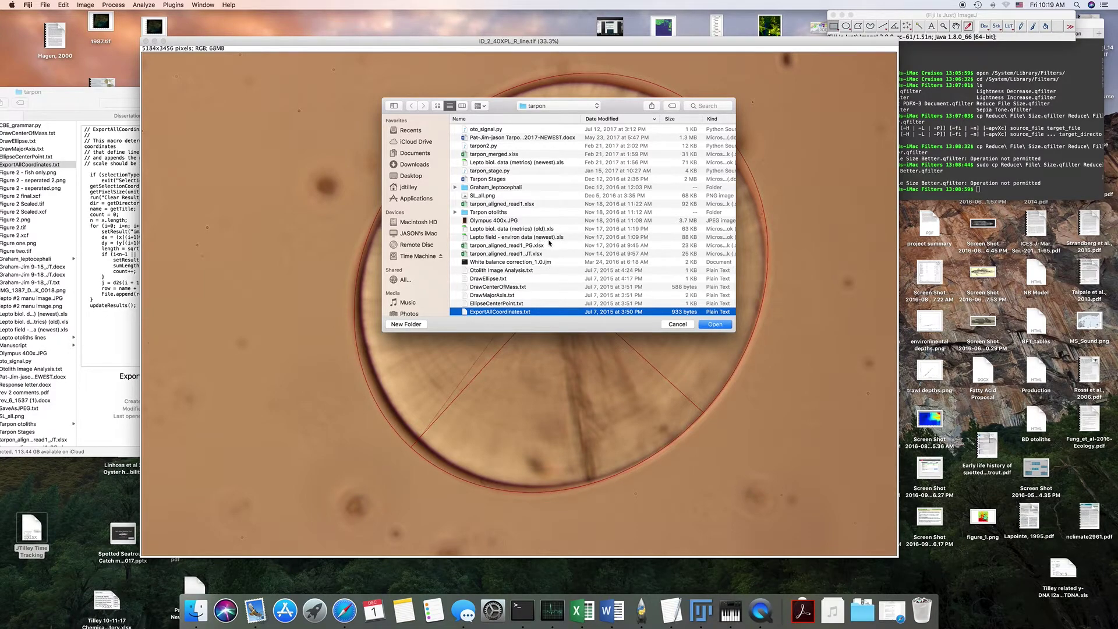
scroll(553, 281, down, 1)
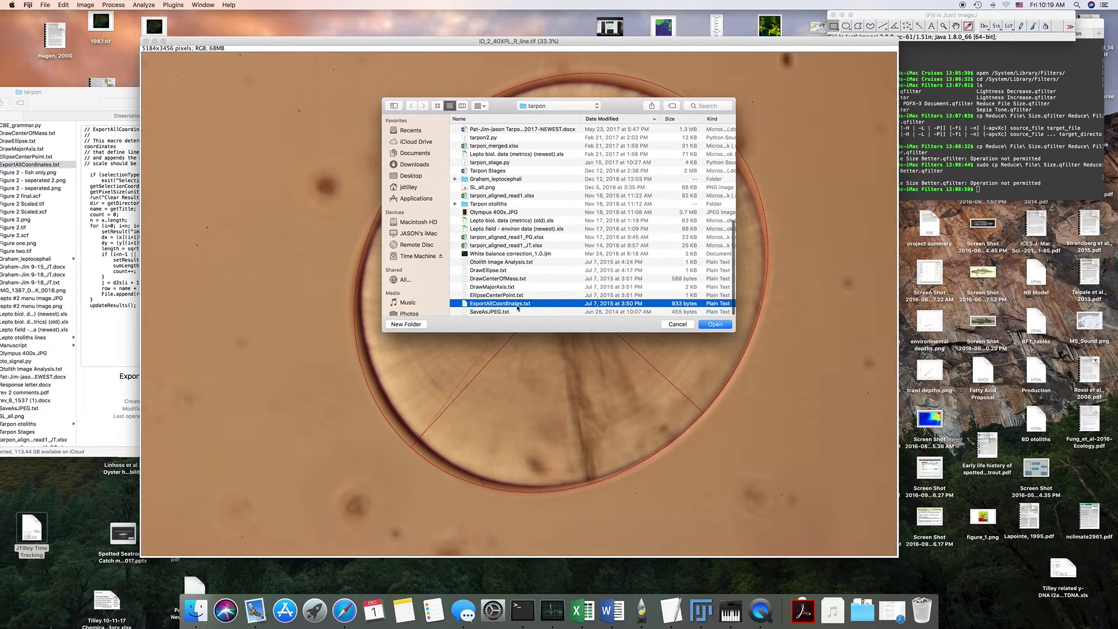
click(714, 324)
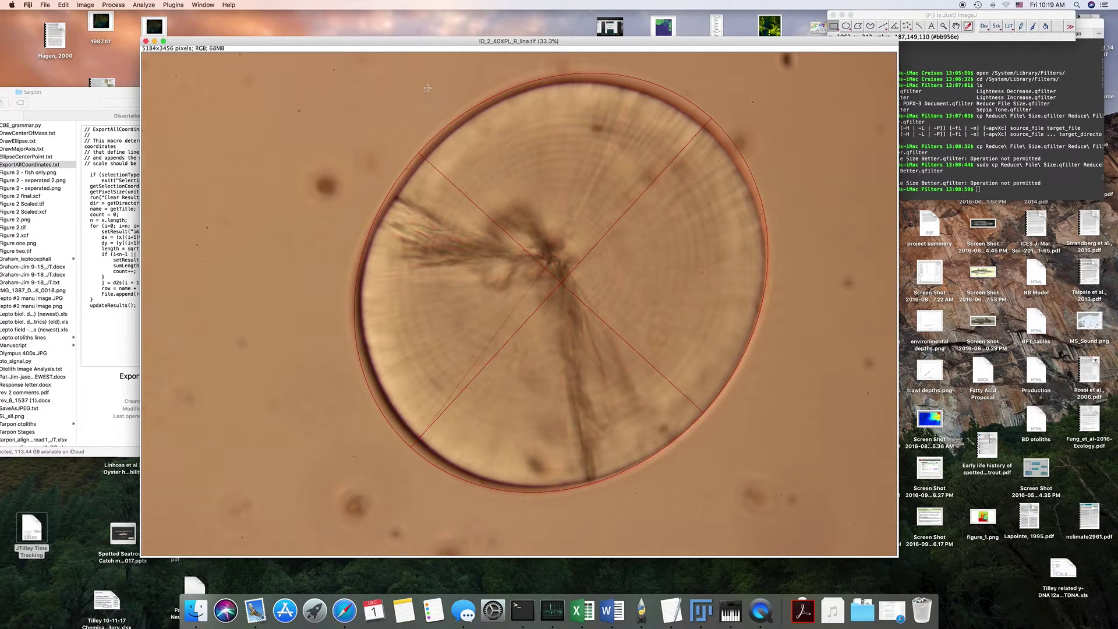
Open Analyze > Set Scale with the macro notes showing the scale value alongside
drag(379, 46, 396, 43)
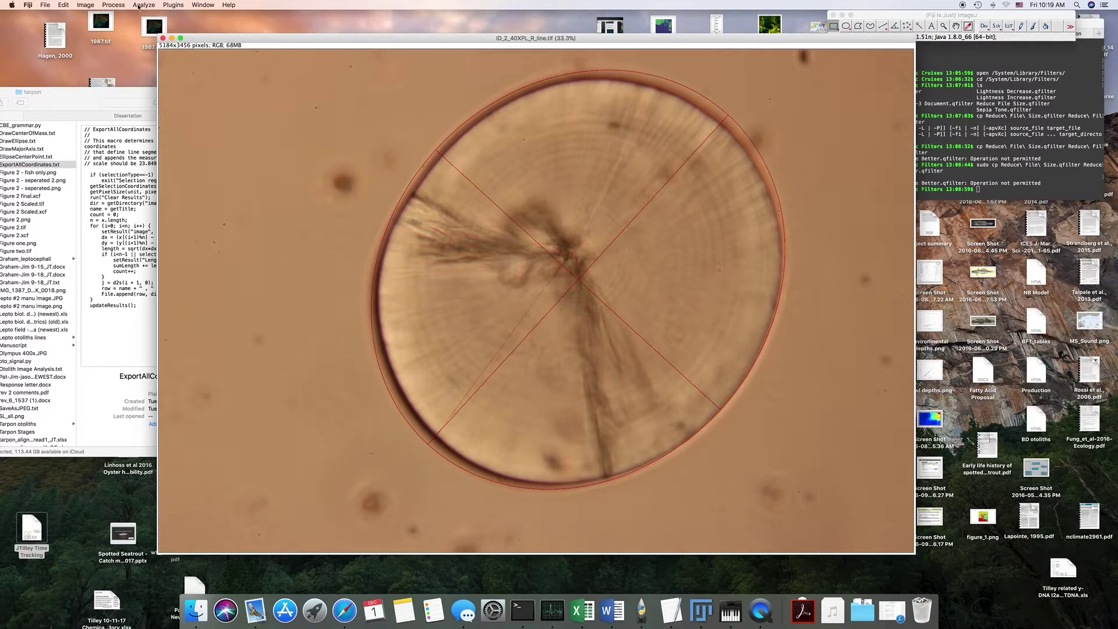
click(138, 6)
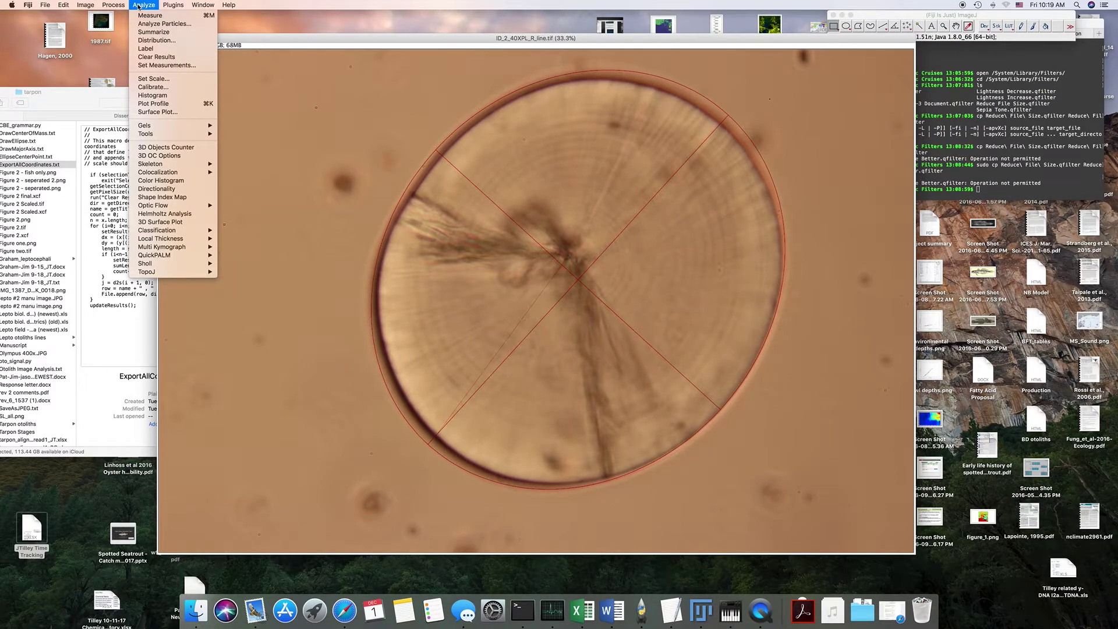
click(155, 79)
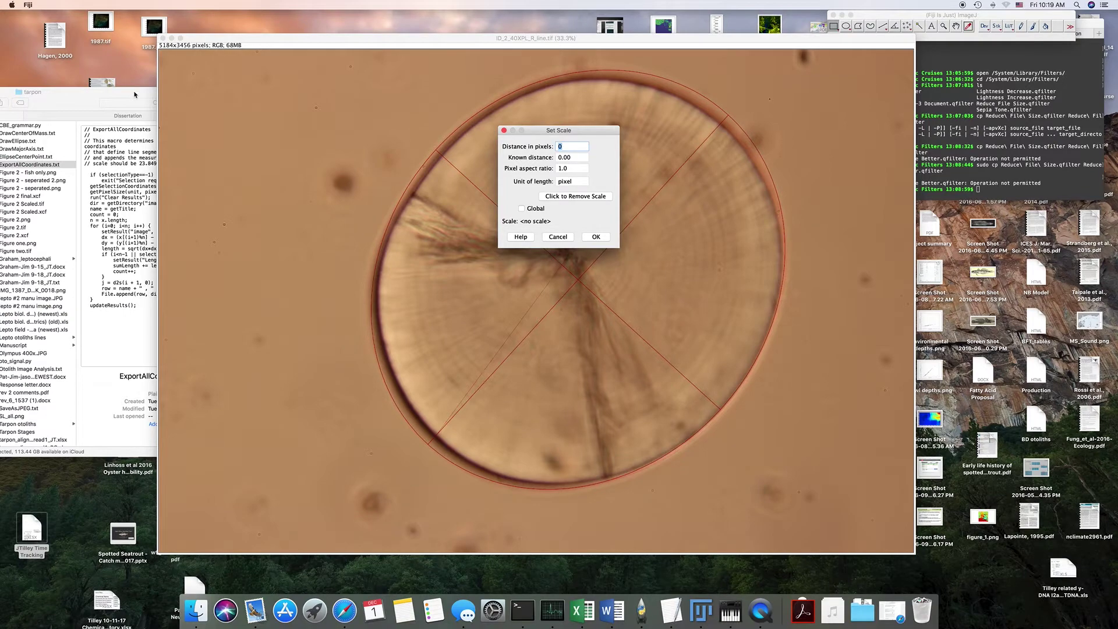
drag(124, 95, 97, 94)
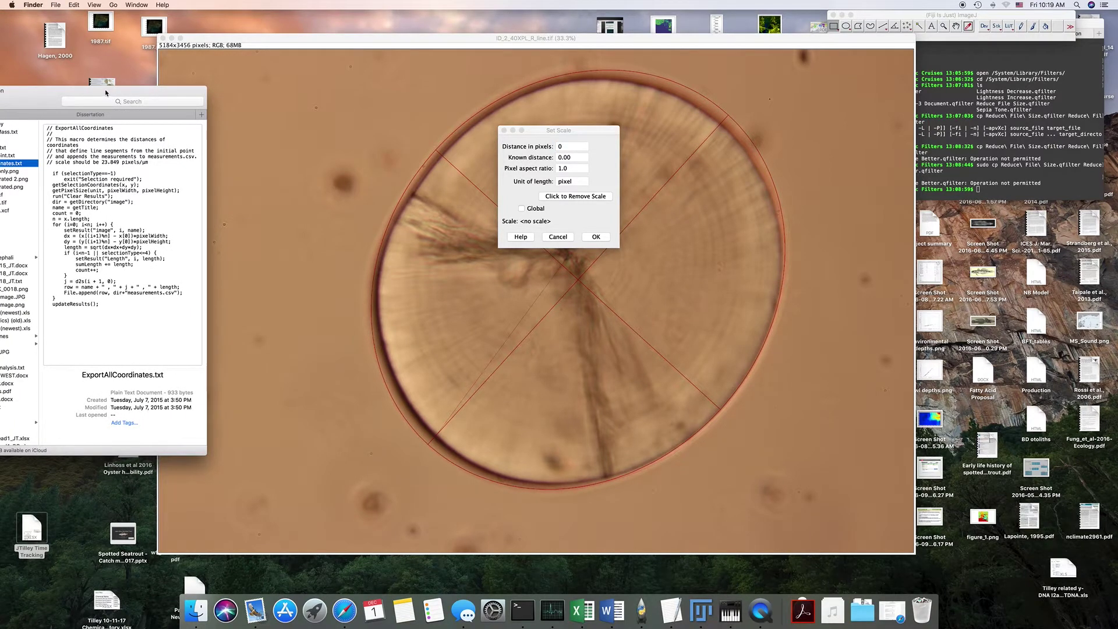
click(565, 154)
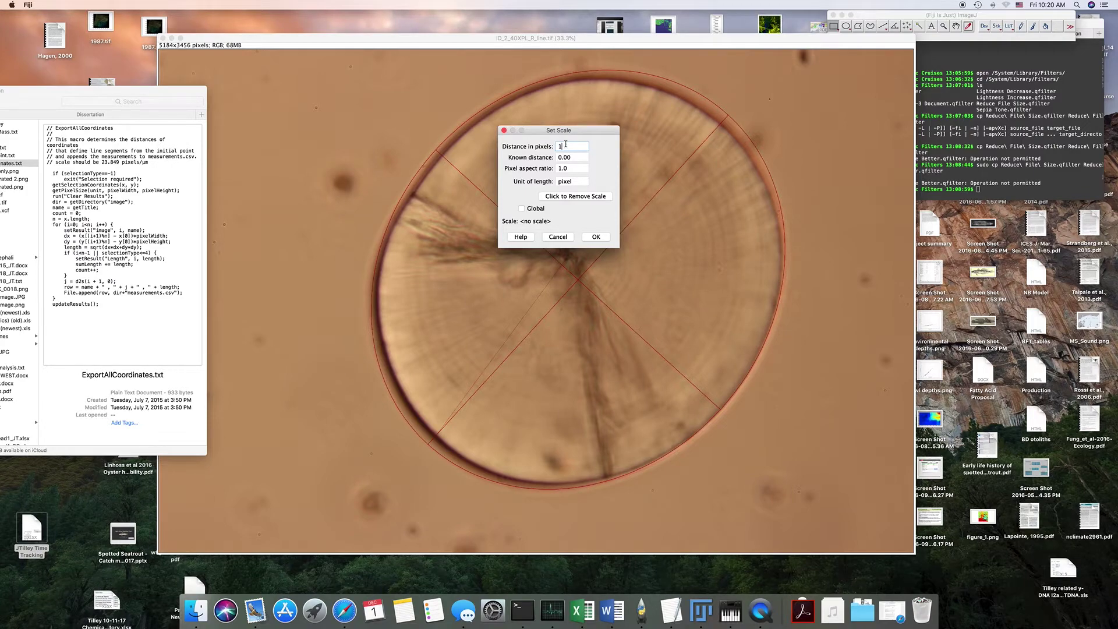
Enter 23.849 pixels per 1 μm, tick Global and apply the scale
drag(565, 144, 550, 148)
text(24)
text(3)
text(.849)
double_click(576, 158)
text(1)
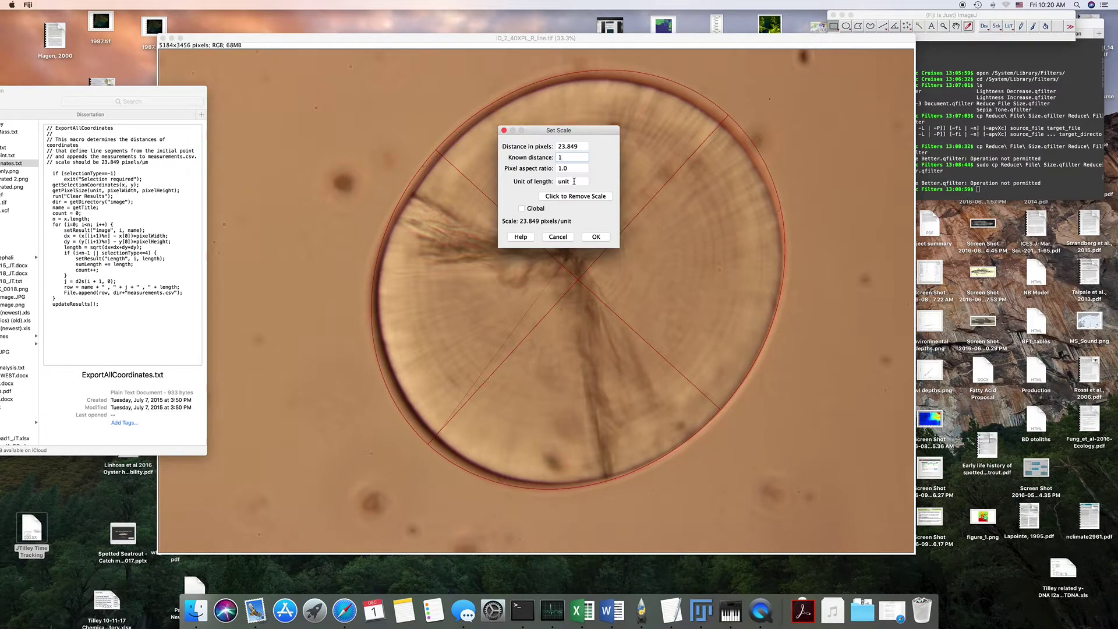
double_click(573, 181)
text(μm)
click(522, 208)
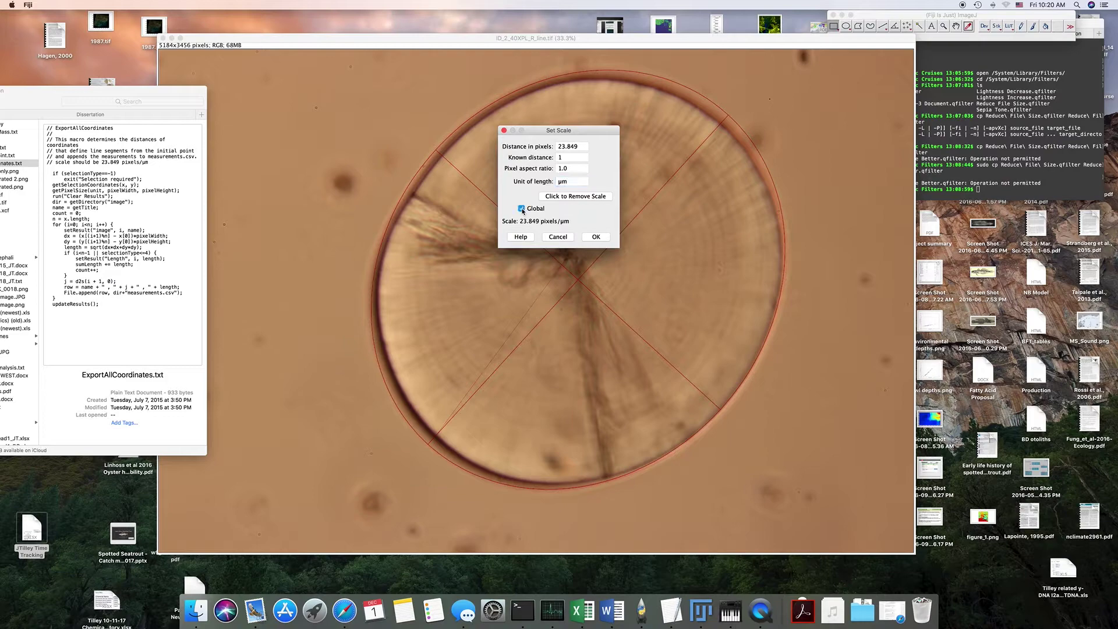
click(596, 237)
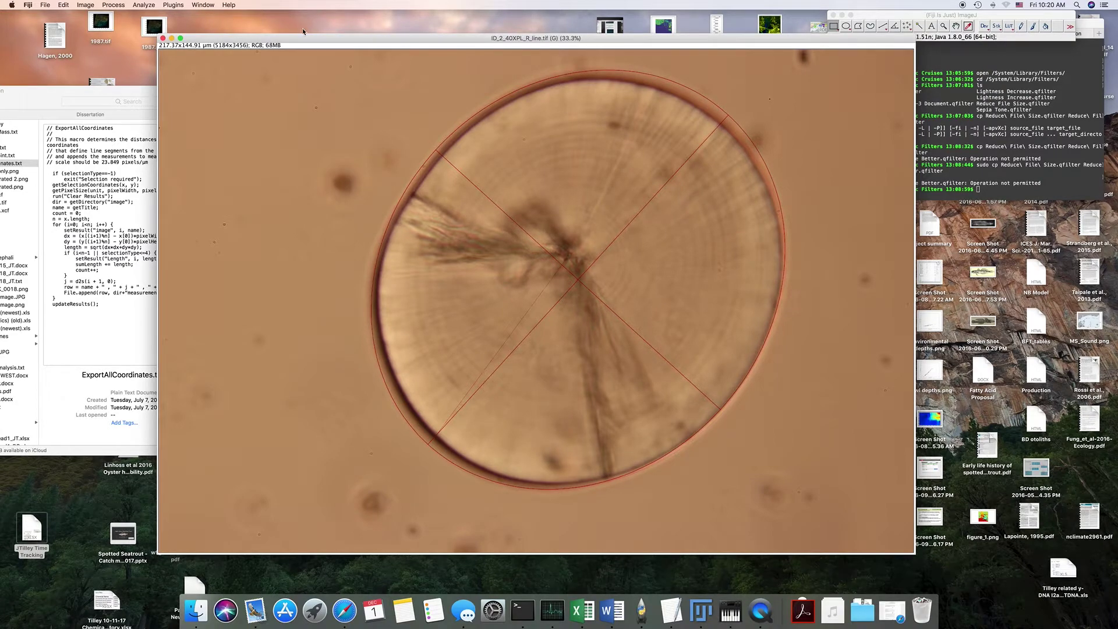
click(169, 6)
Select the Line tool and check its line width setting
mouse_move(196, 17)
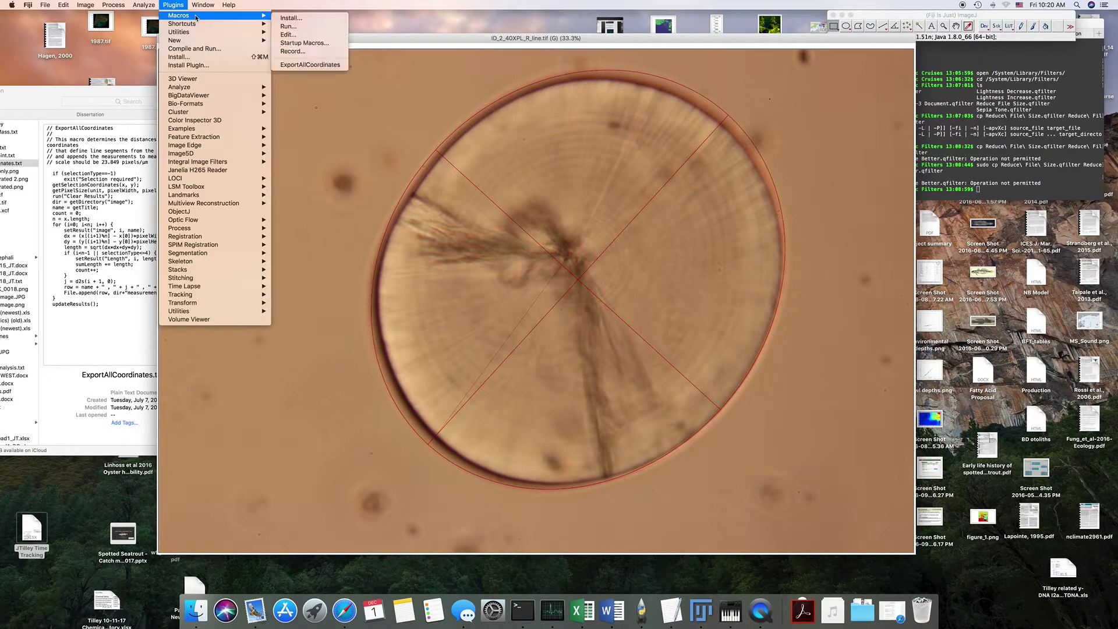
click(311, 35)
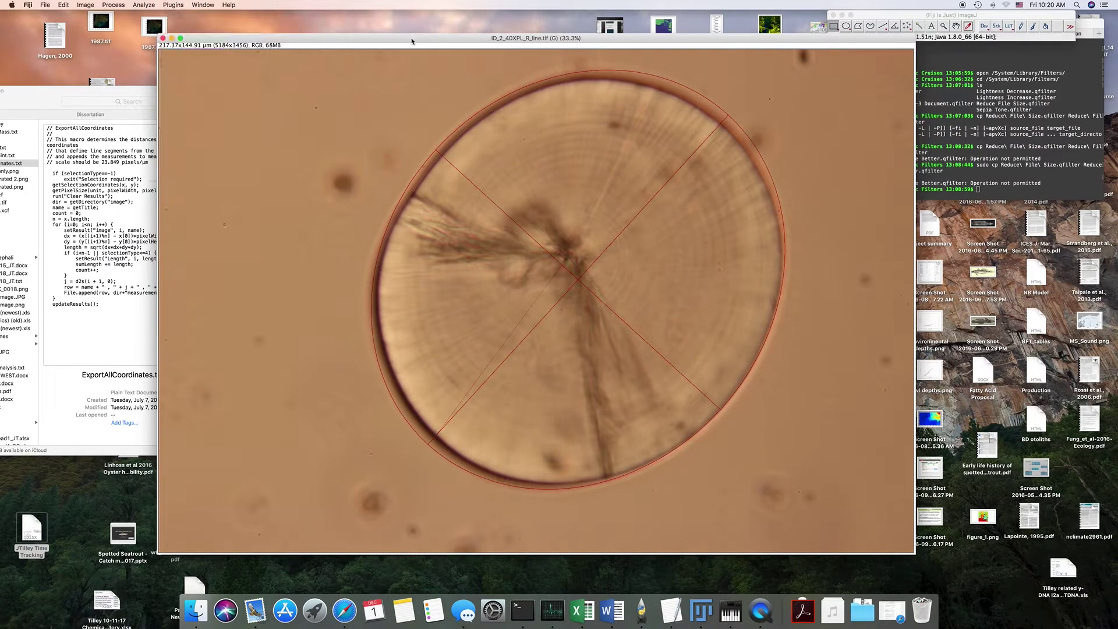
click(896, 15)
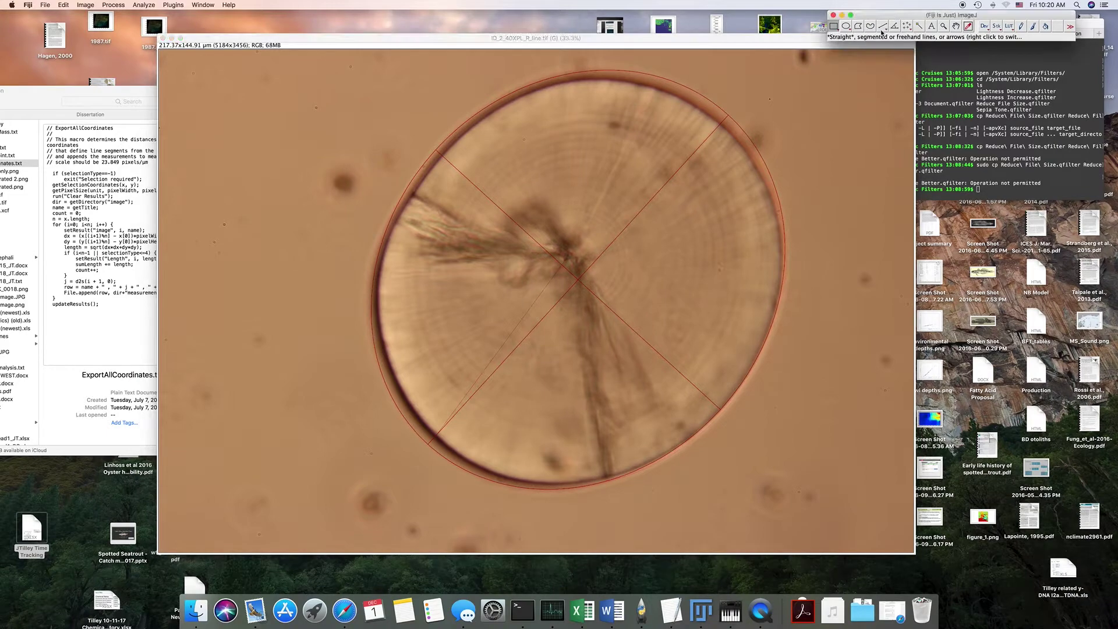
click(884, 26)
double_click(883, 27)
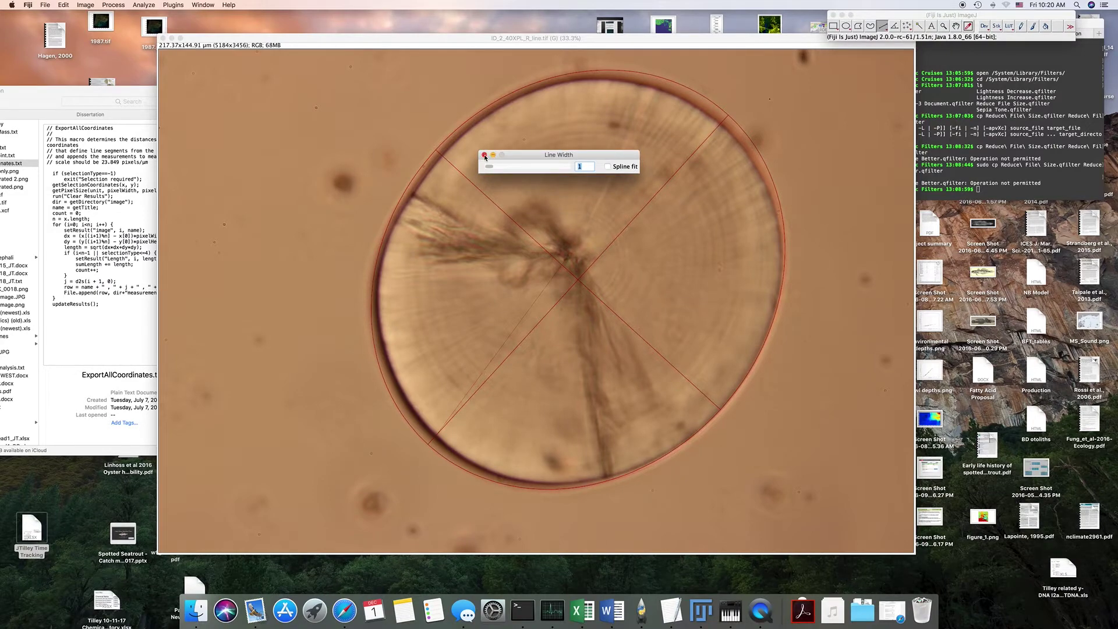
click(867, 32)
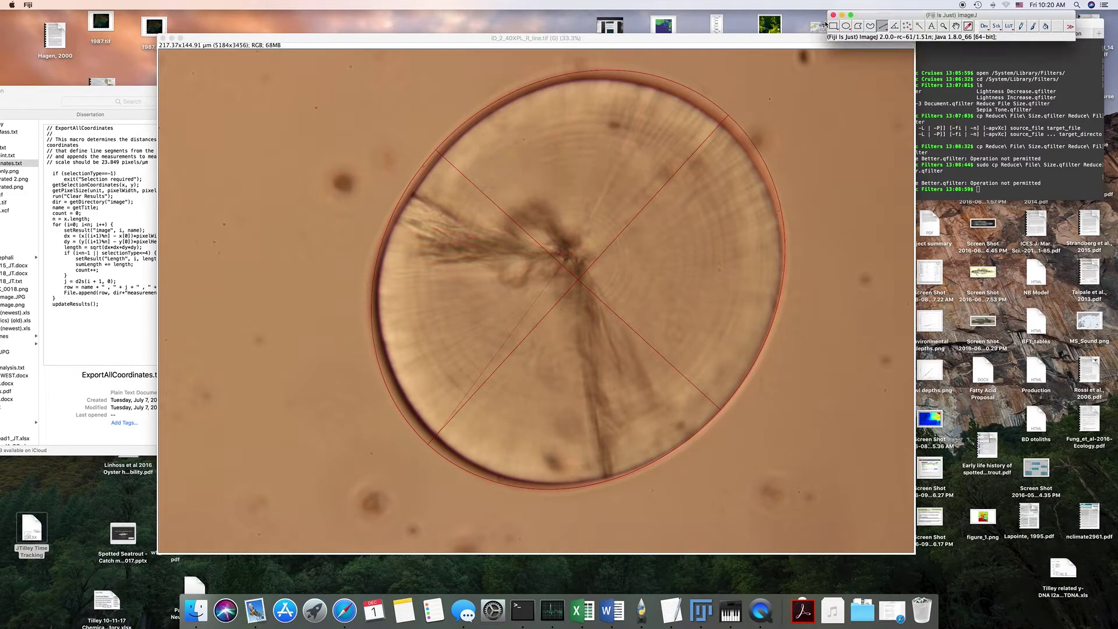
double_click(883, 26)
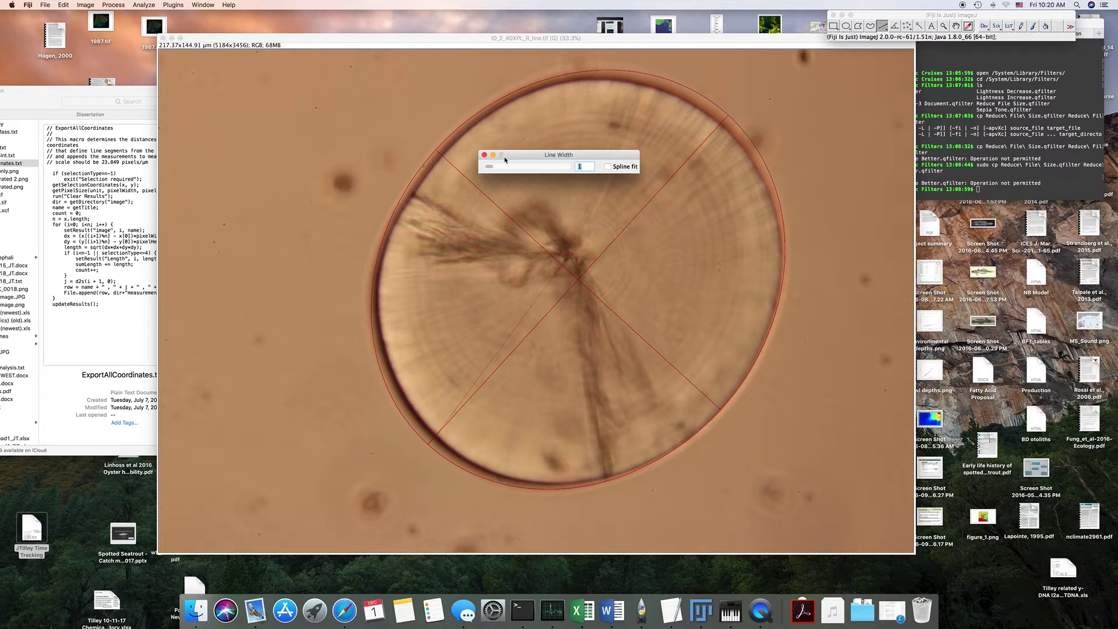
click(483, 155)
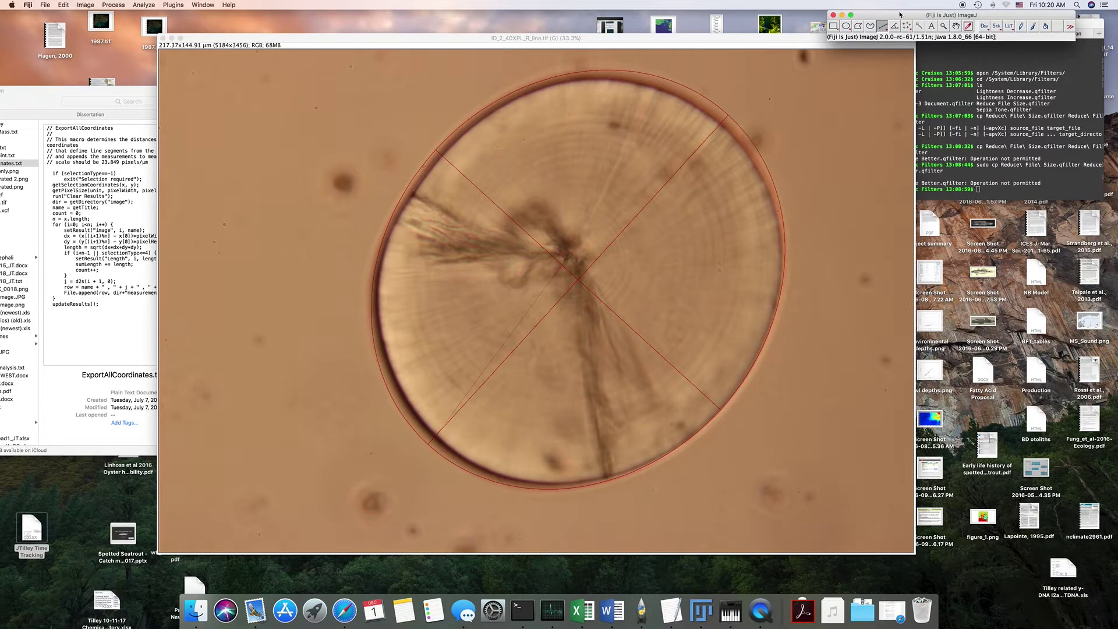
Switch the line tool to Segmented Line from its right-click flyout
drag(899, 14, 881, 21)
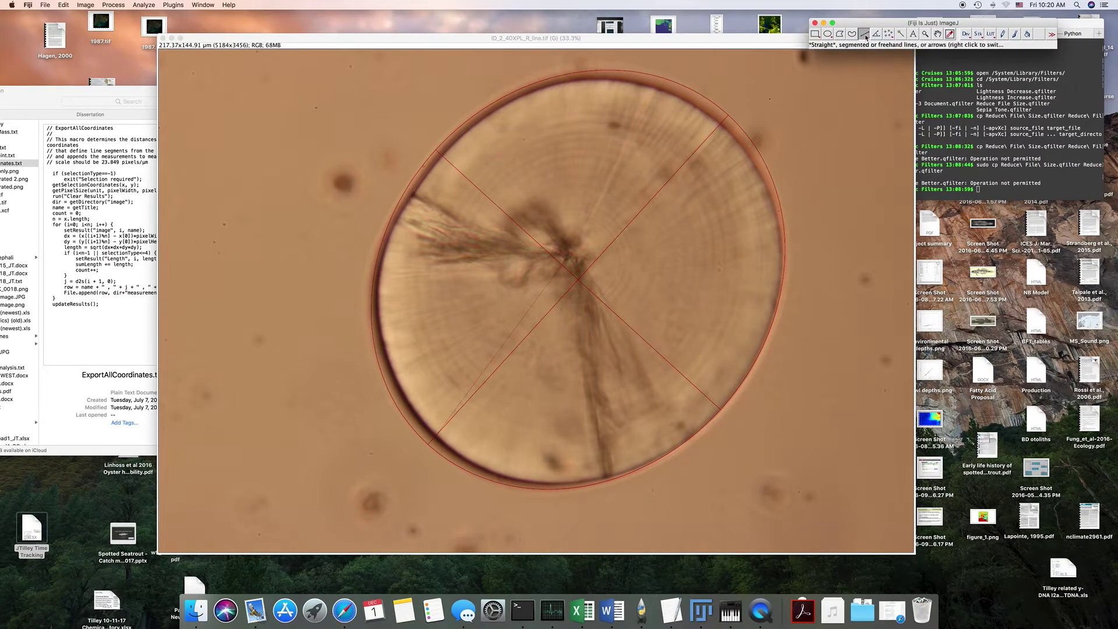
right_click(865, 36)
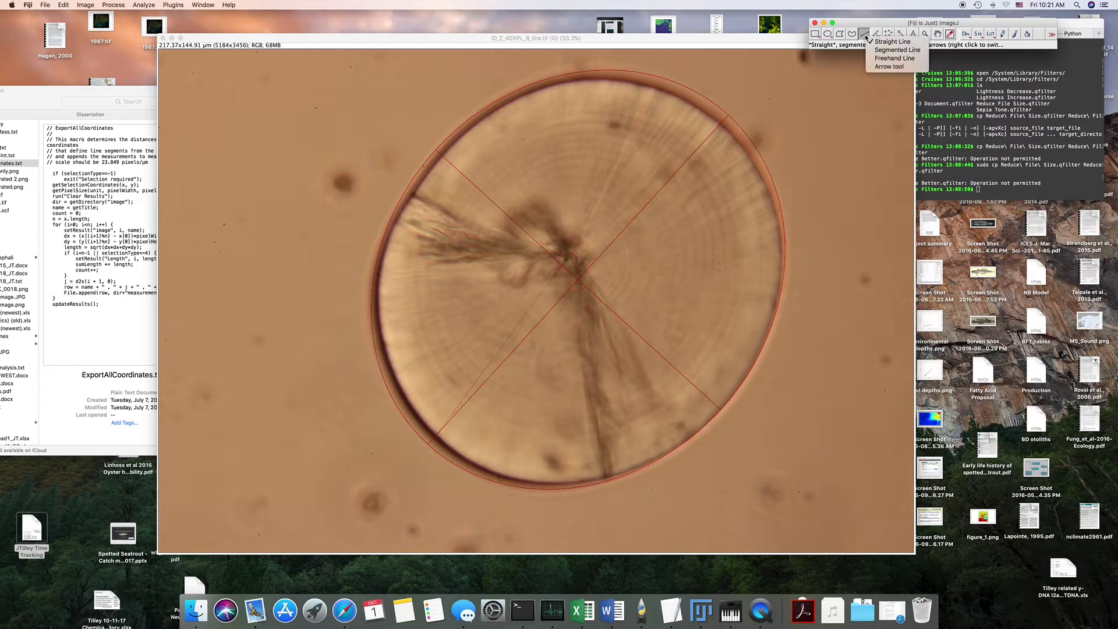
click(879, 52)
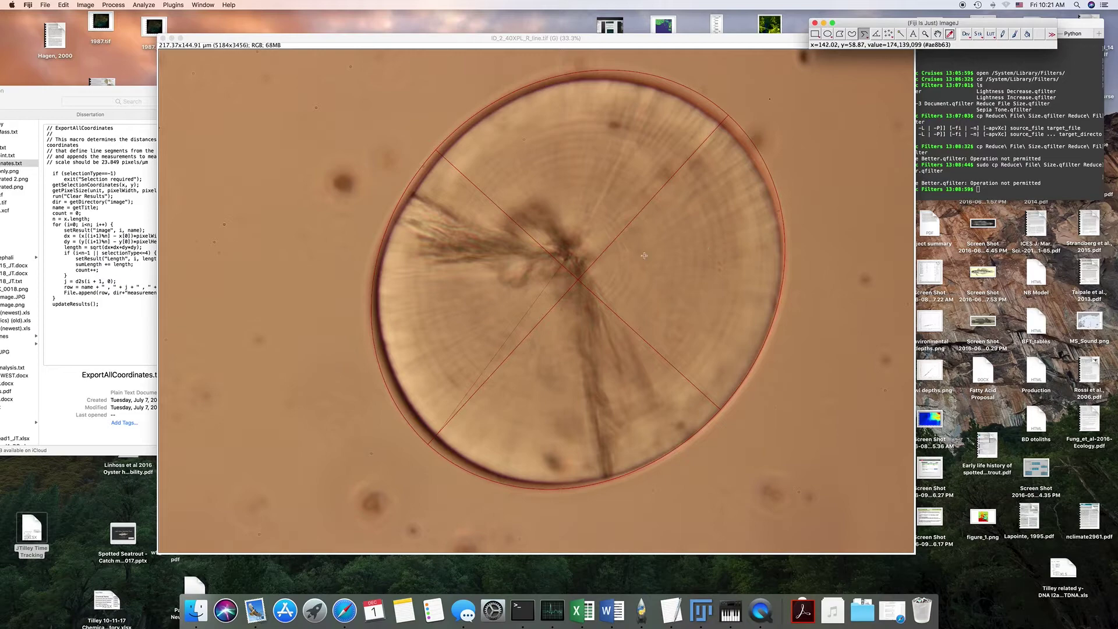
drag(474, 38, 422, 38)
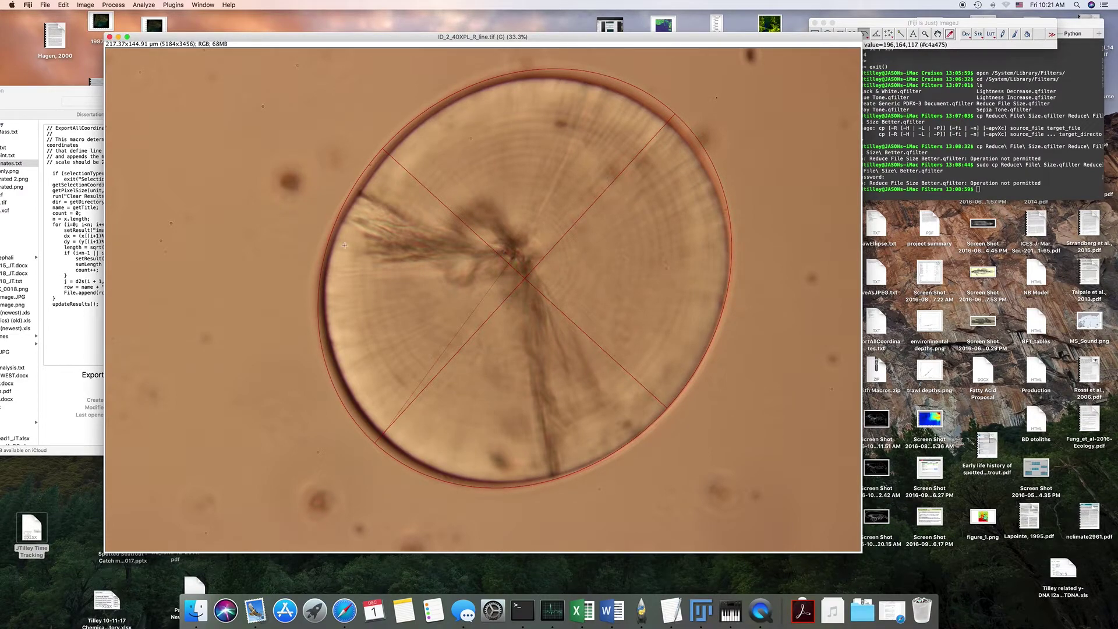
Zoom in on the otolith core and begin the traced line from it
scroll(499, 253, up, 3)
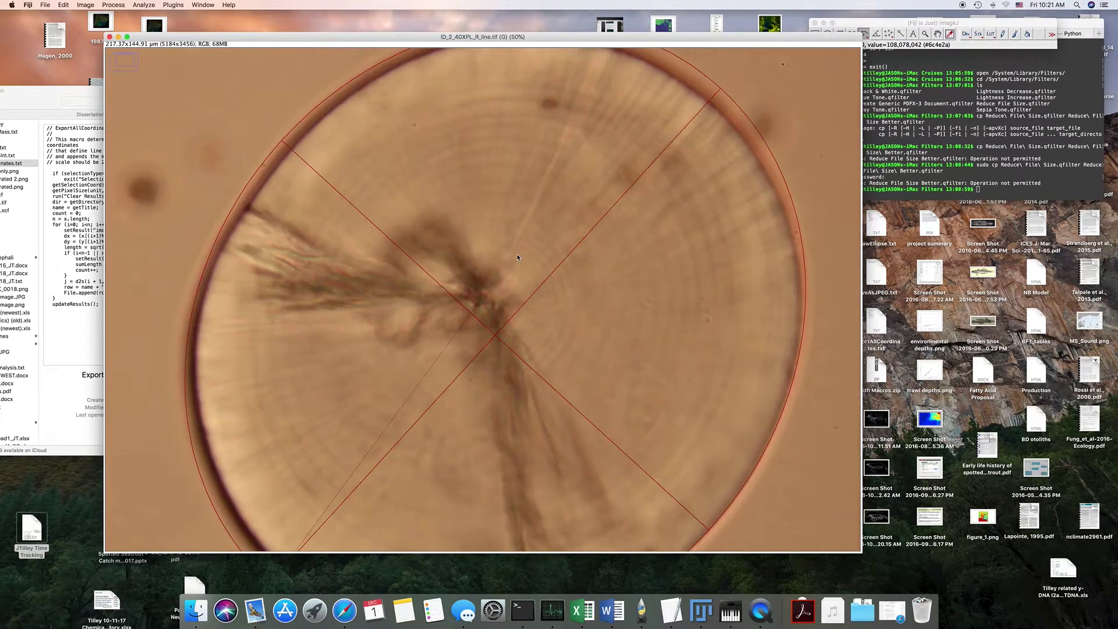
scroll(616, 281, up, 1)
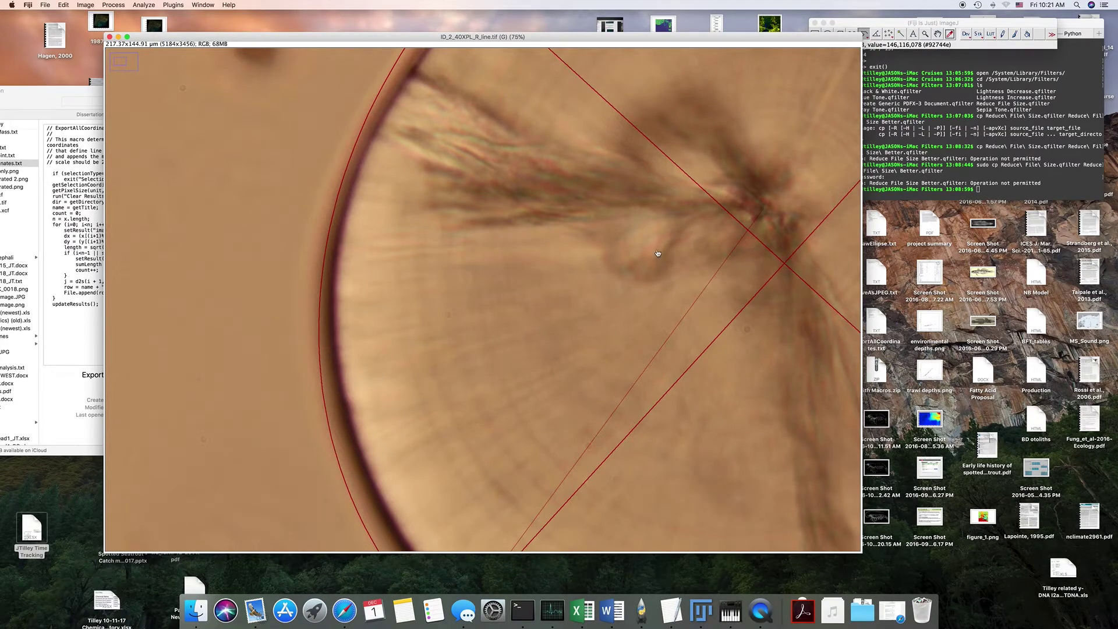
drag(663, 251, 553, 167)
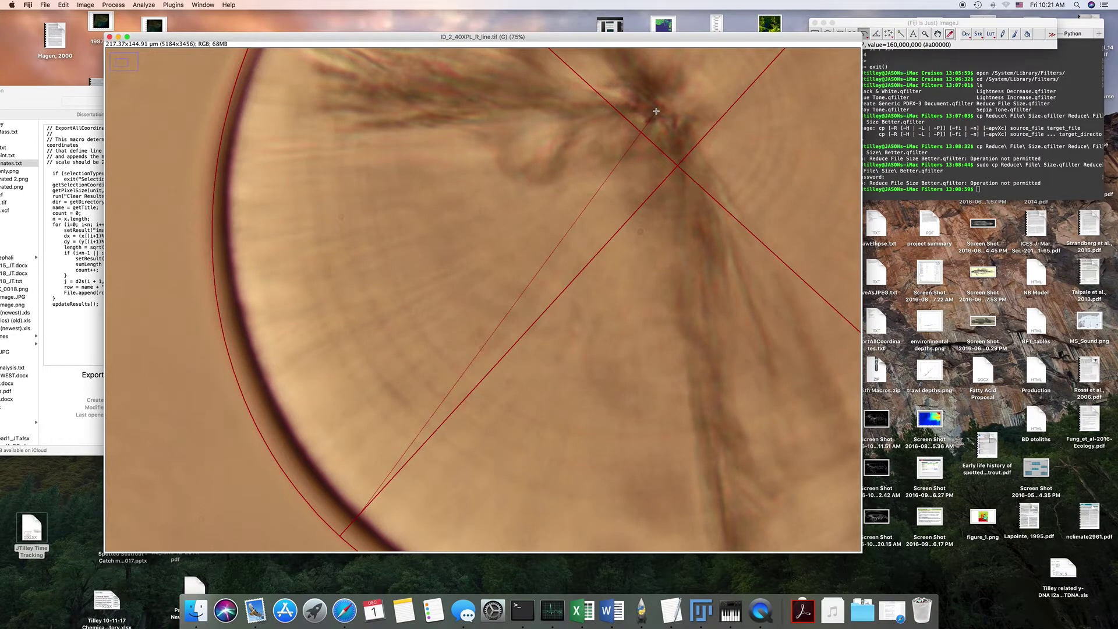
drag(655, 110, 606, 184)
drag(606, 184, 575, 226)
drag(574, 226, 542, 266)
click(544, 295)
double_click(517, 299)
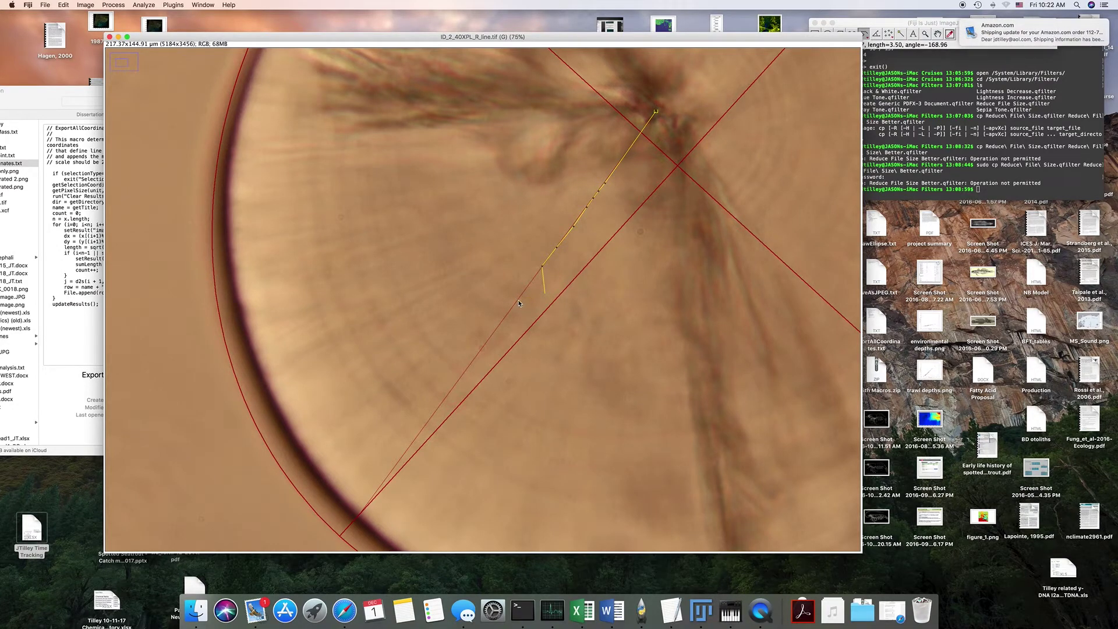
Place a vertex on each successive growth increment out toward the otolith edge
click(517, 300)
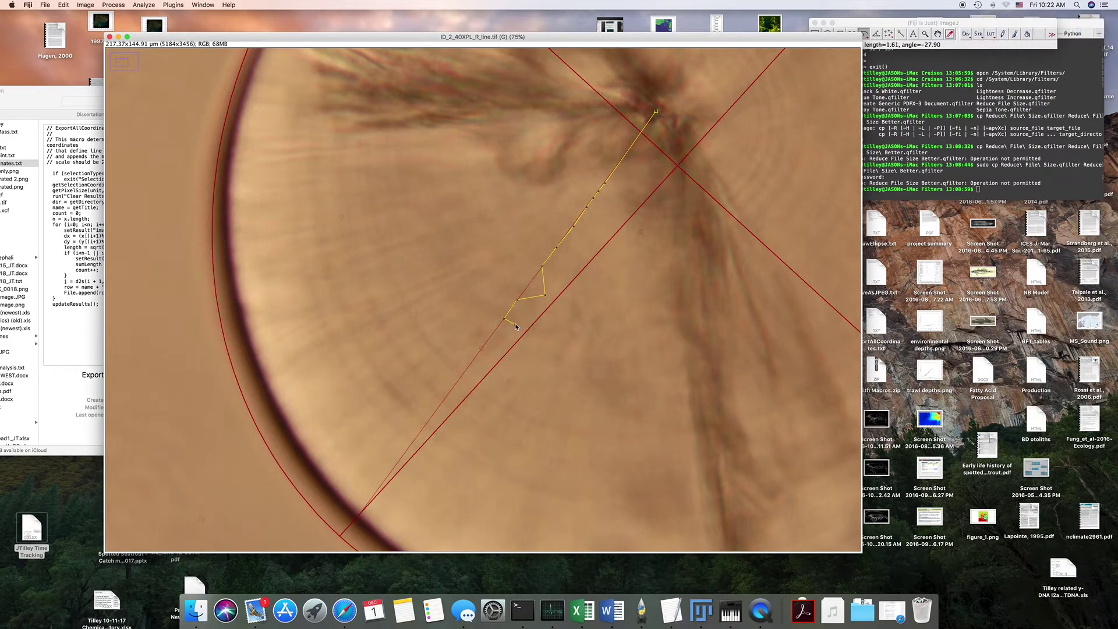
click(476, 358)
click(461, 376)
click(445, 400)
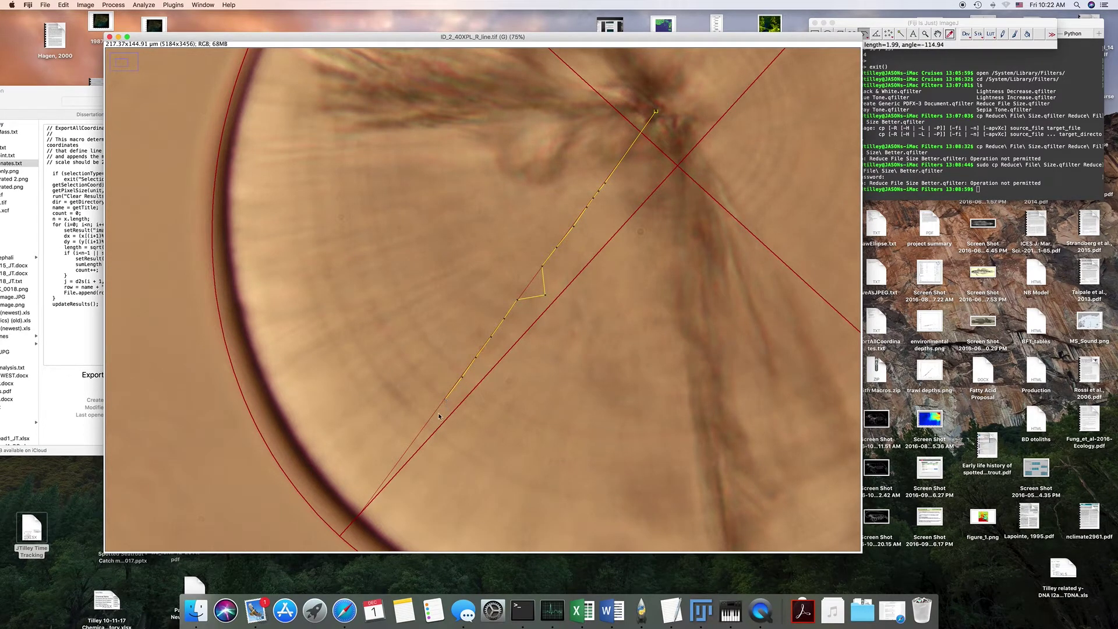
click(409, 447)
click(394, 466)
click(376, 489)
double_click(357, 490)
scroll(331, 454, down, 5)
scroll(332, 454, right, 4)
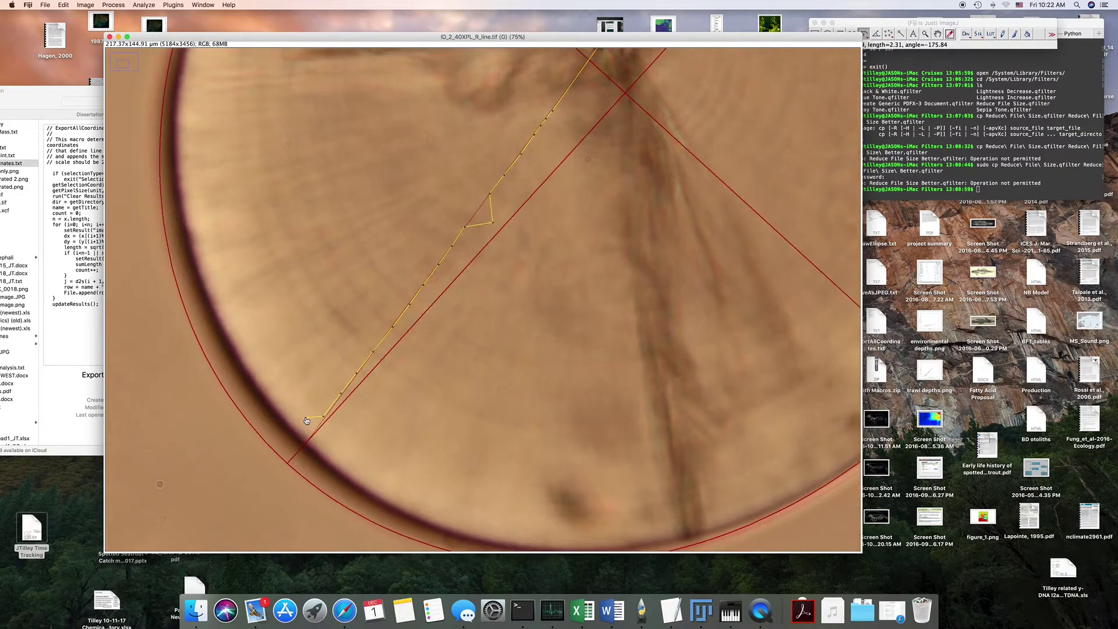
drag(306, 420, 330, 457)
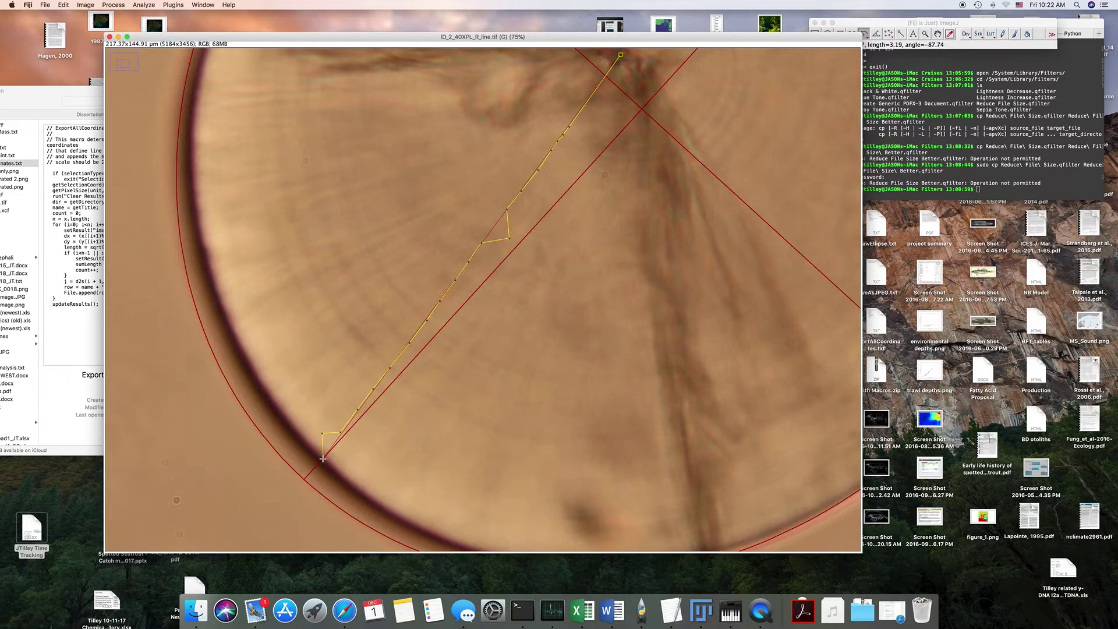
Finish the line at the outer edge and drag the lower vertex onto its increment
double_click(323, 458)
drag(322, 433, 328, 443)
click(143, 6)
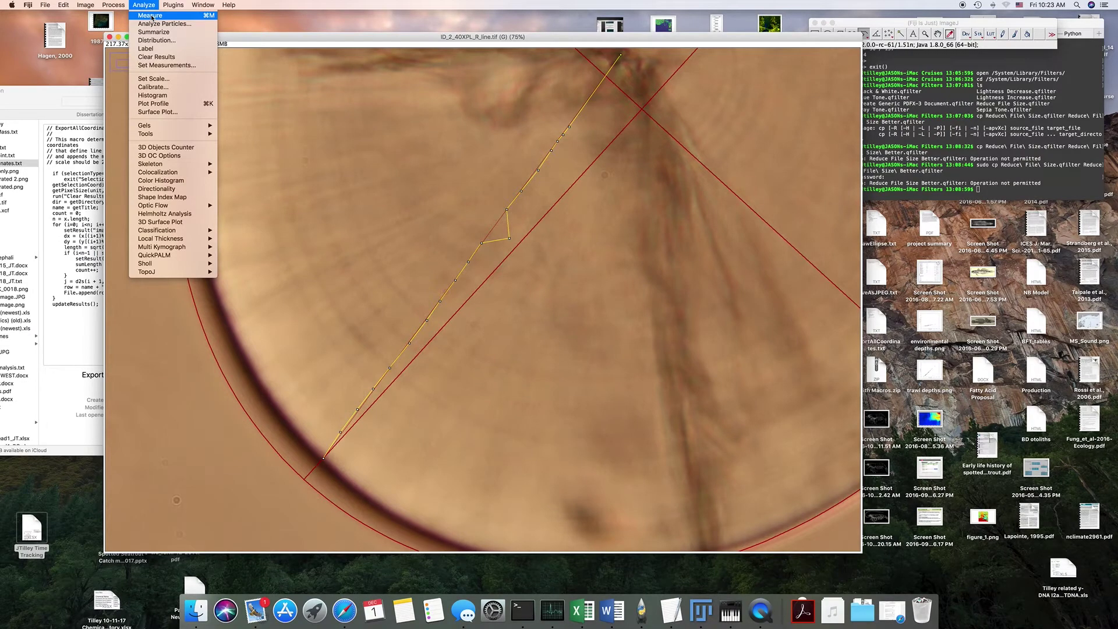
Measure the segmented line, giving a length of 66.237 in the Results table
click(152, 18)
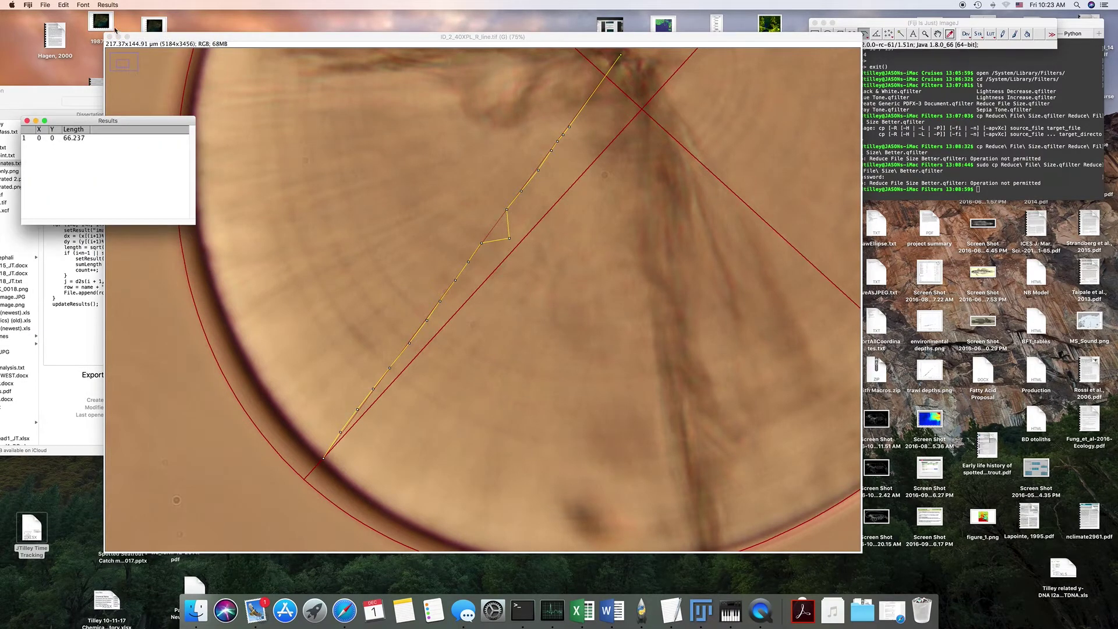
click(890, 25)
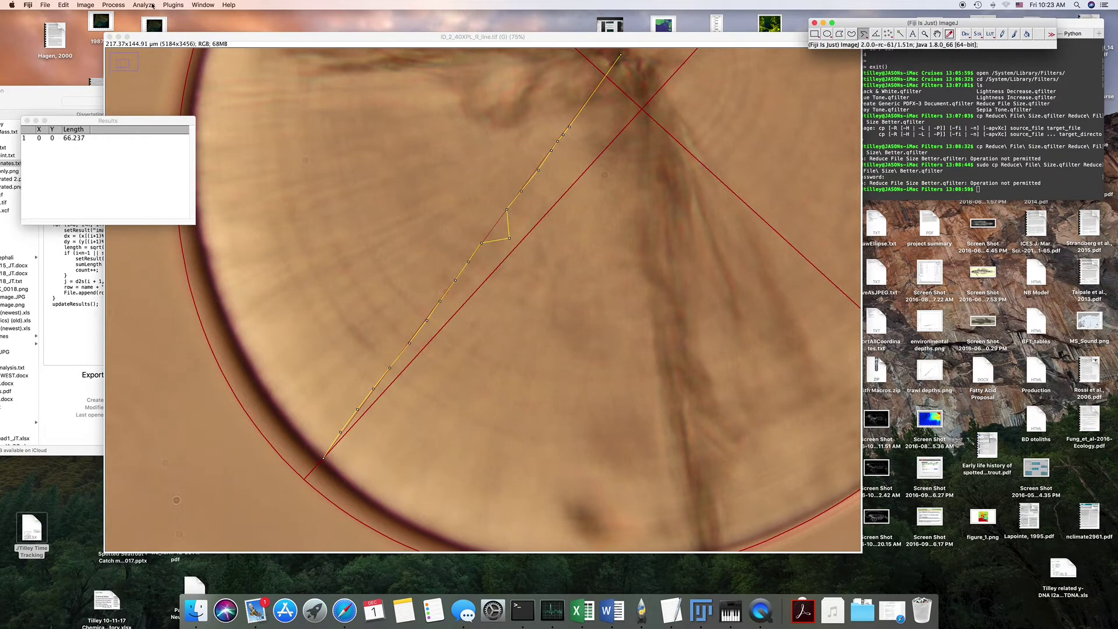
click(172, 5)
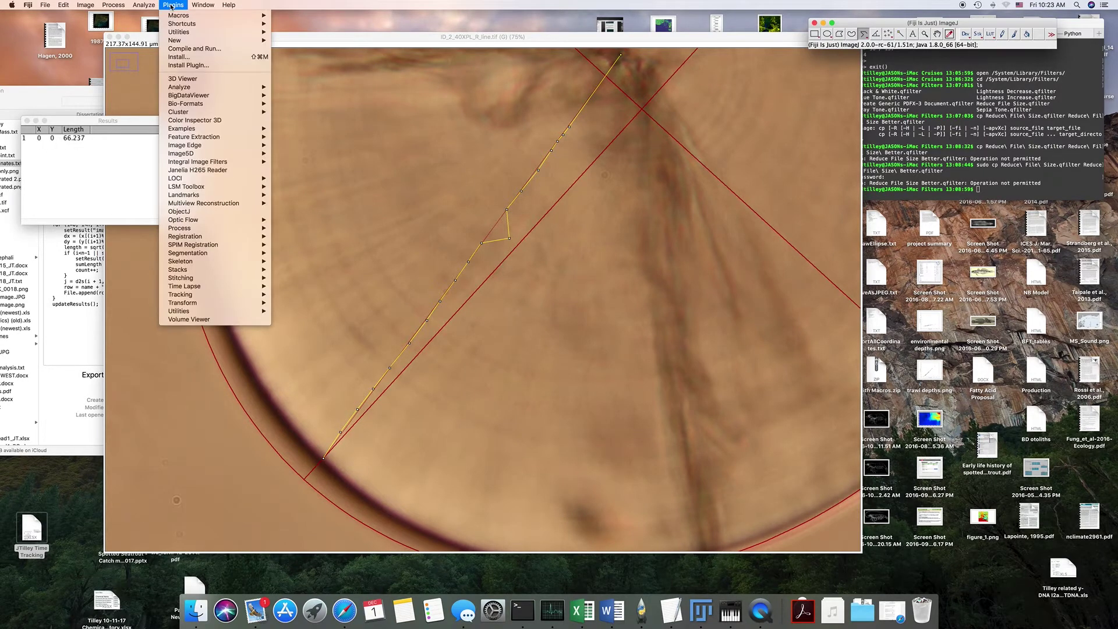
Run ExportAllCoordinates to list cumulative lengths for all 20 vertices, then bring Finder forward
mouse_move(144, 6)
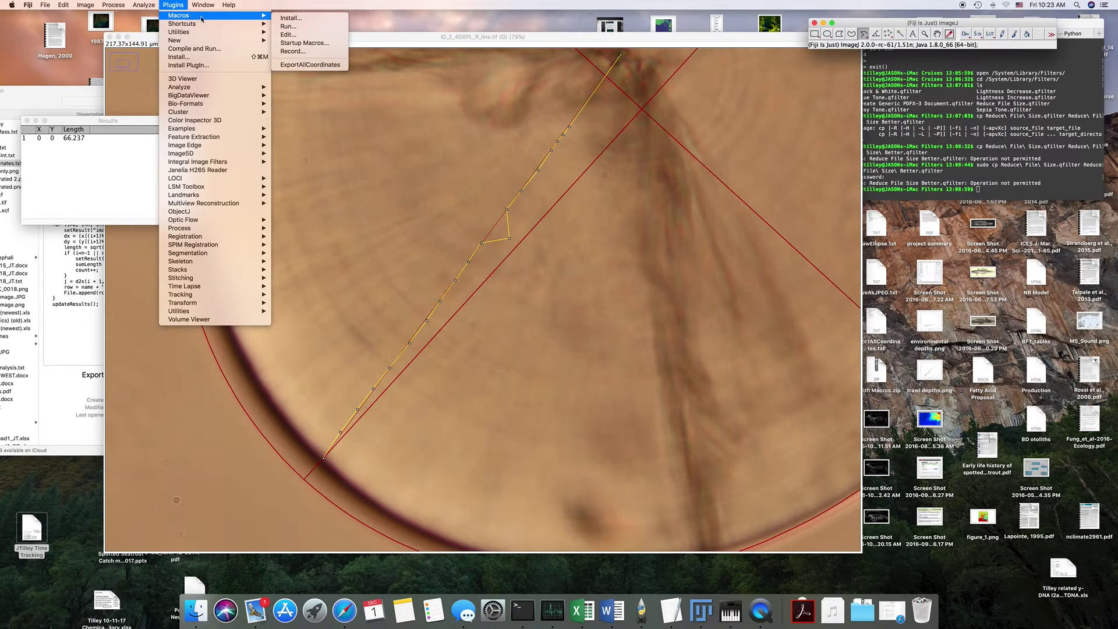
click(289, 65)
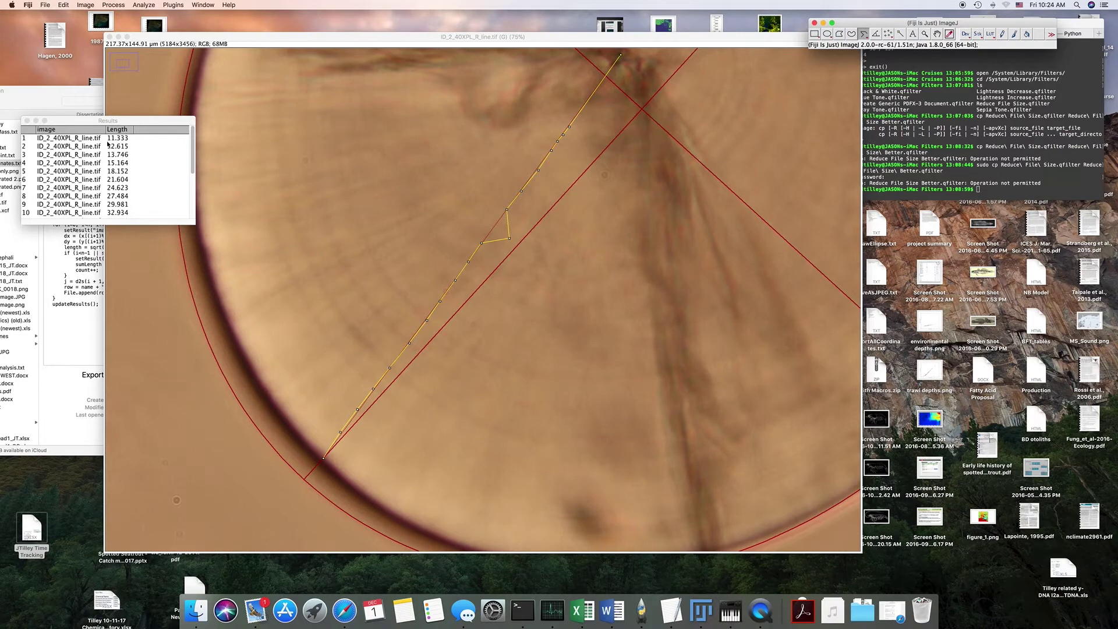
scroll(122, 161, down, 5)
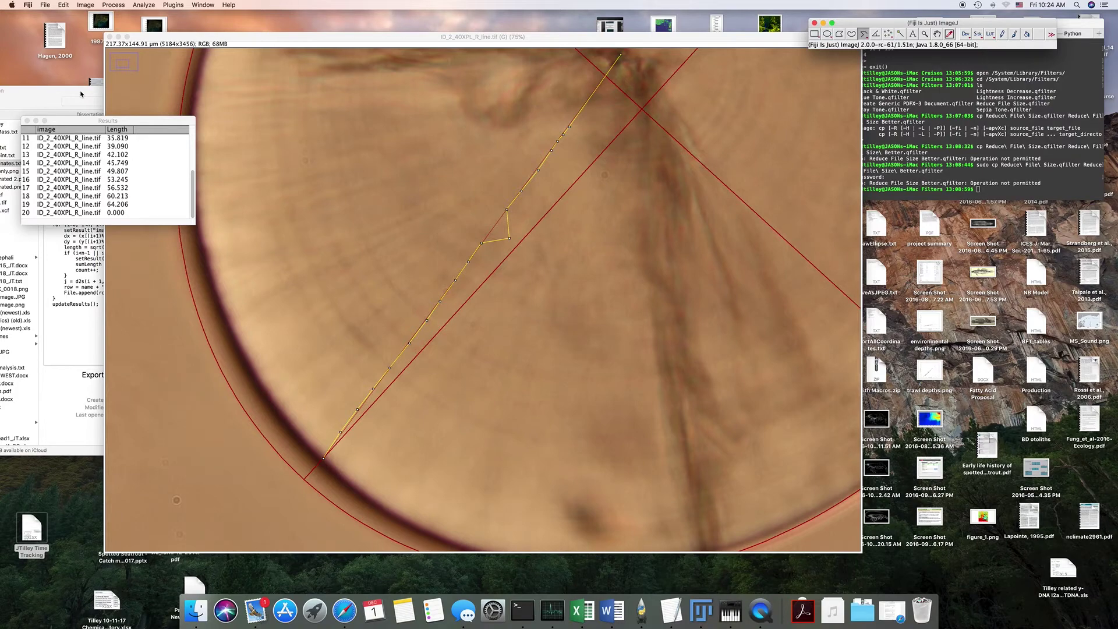
drag(81, 94, 157, 123)
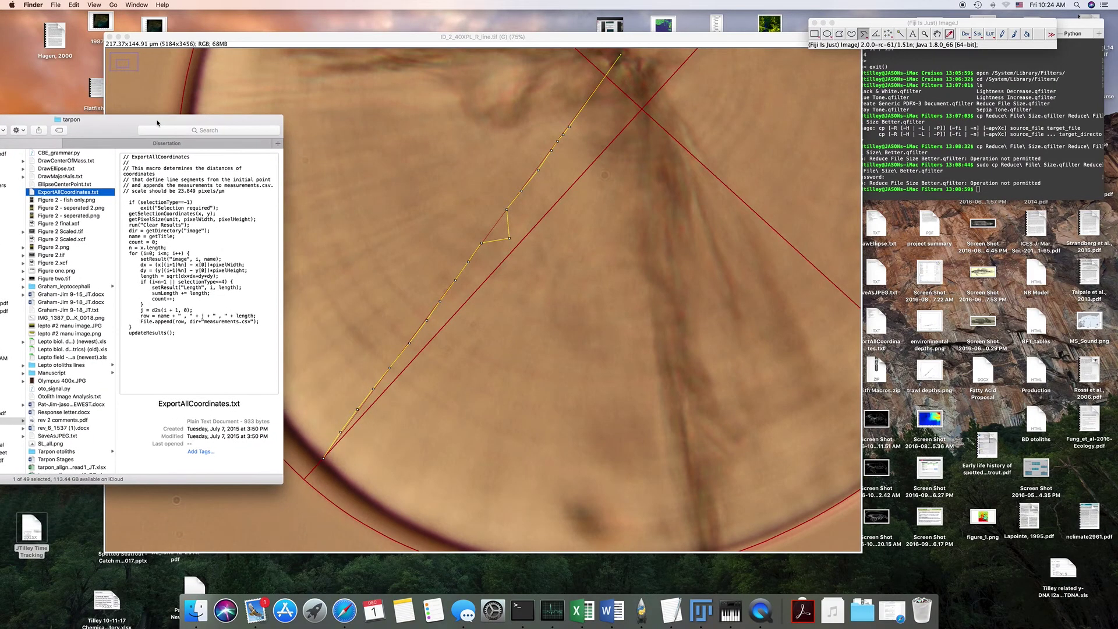
Open measurements.csv from the Lepto otoliths lines > ID 2 folder in Finder
click(76, 365)
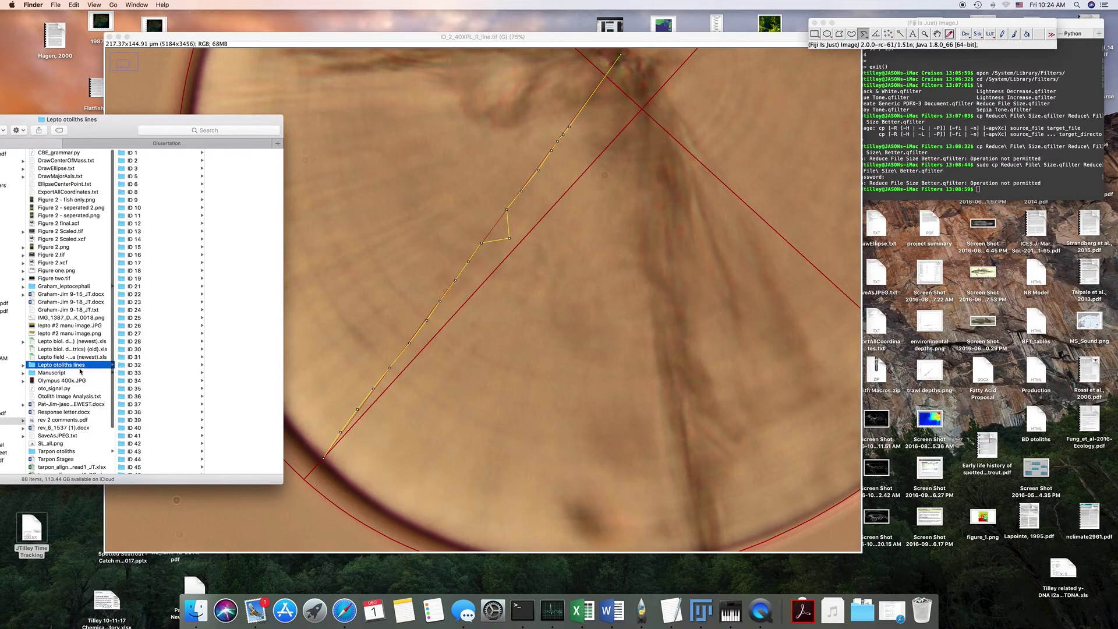
click(149, 161)
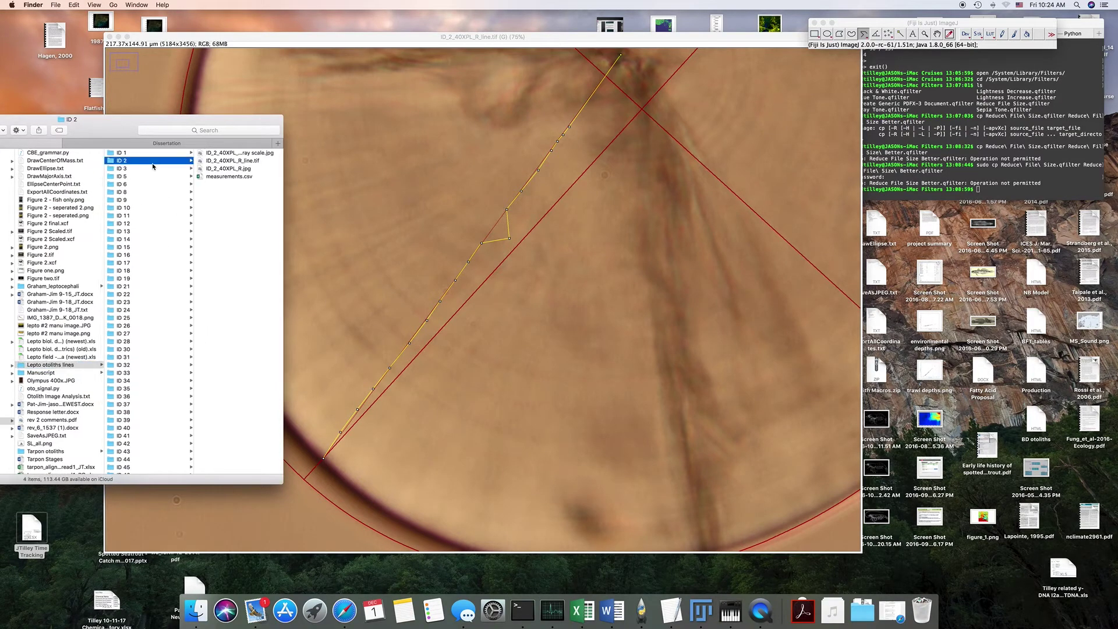
double_click(232, 177)
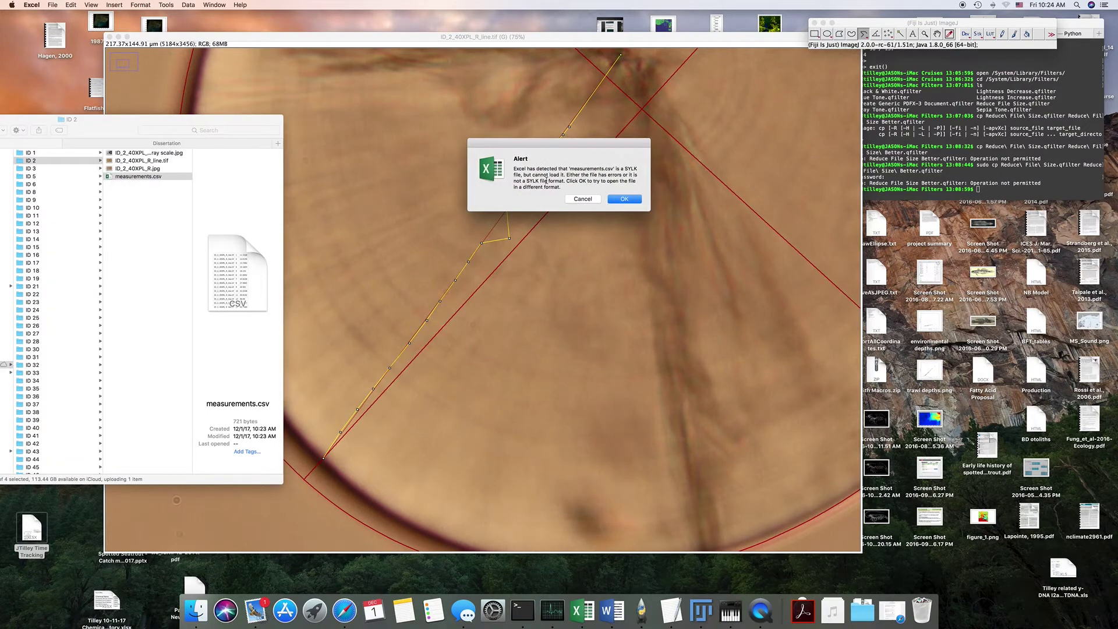
Dismiss the SYLK warning, review the 20 vertex distances up to 64.2064, and close the workbook
click(633, 201)
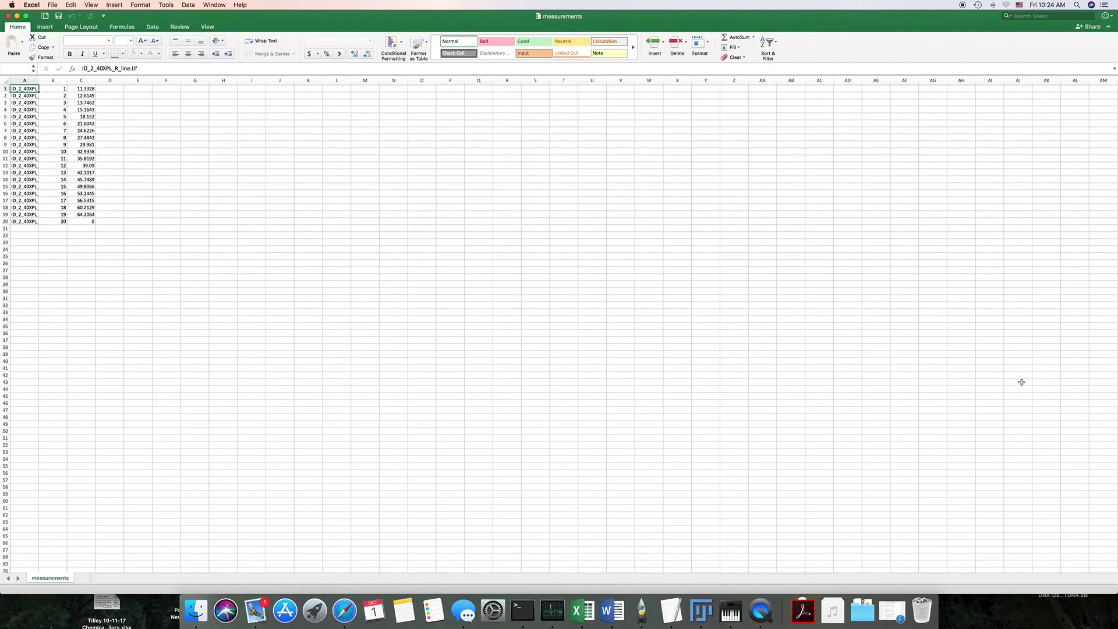
drag(1114, 592, 413, 428)
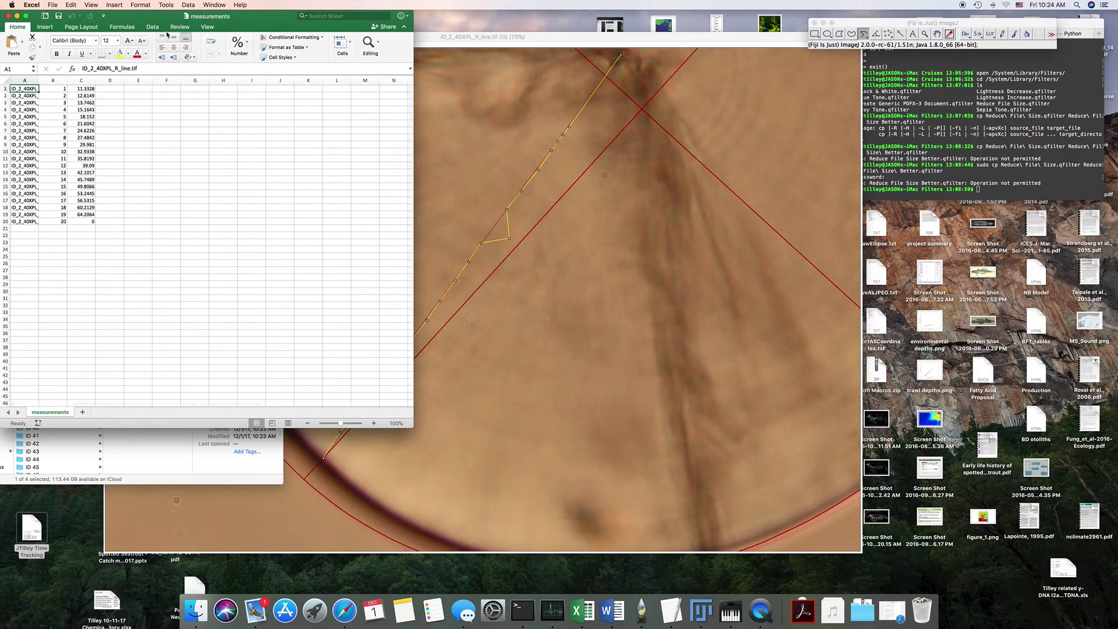
drag(155, 20, 468, 20)
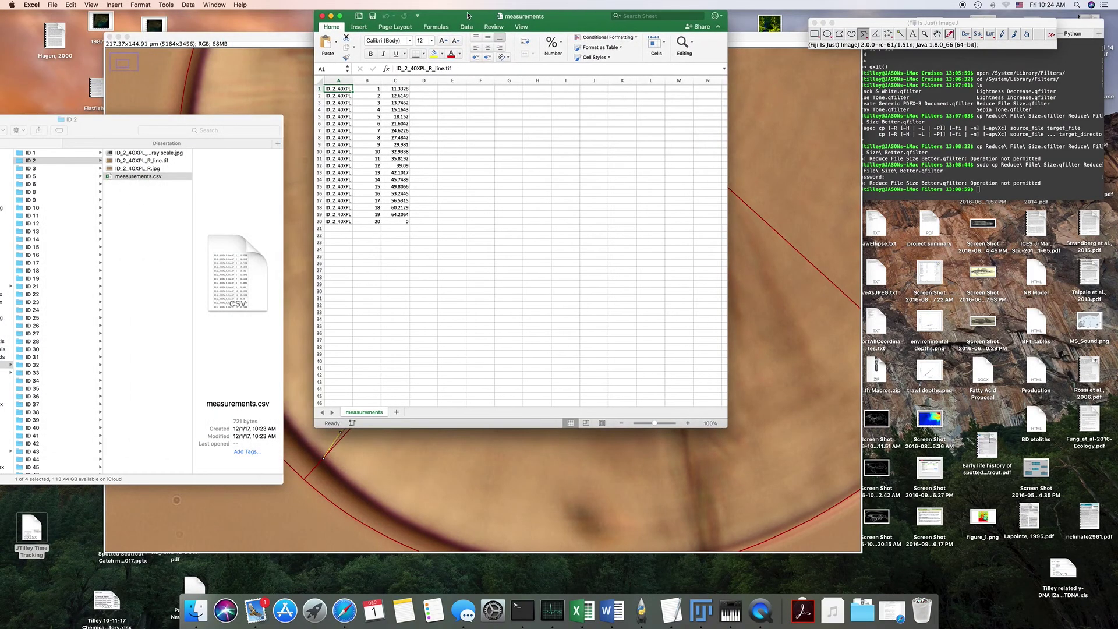
click(322, 16)
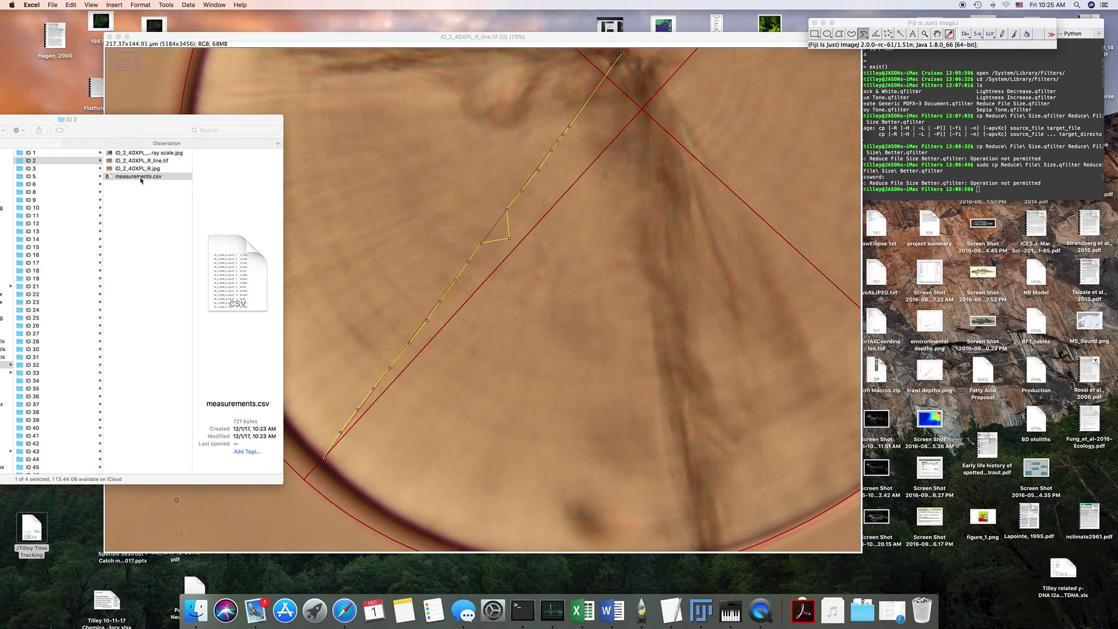
click(56, 5)
Return to Fiji and bring the ID_2_40XPL_R_line.tif image window to the front, nudged right
mouse_move(90, 6)
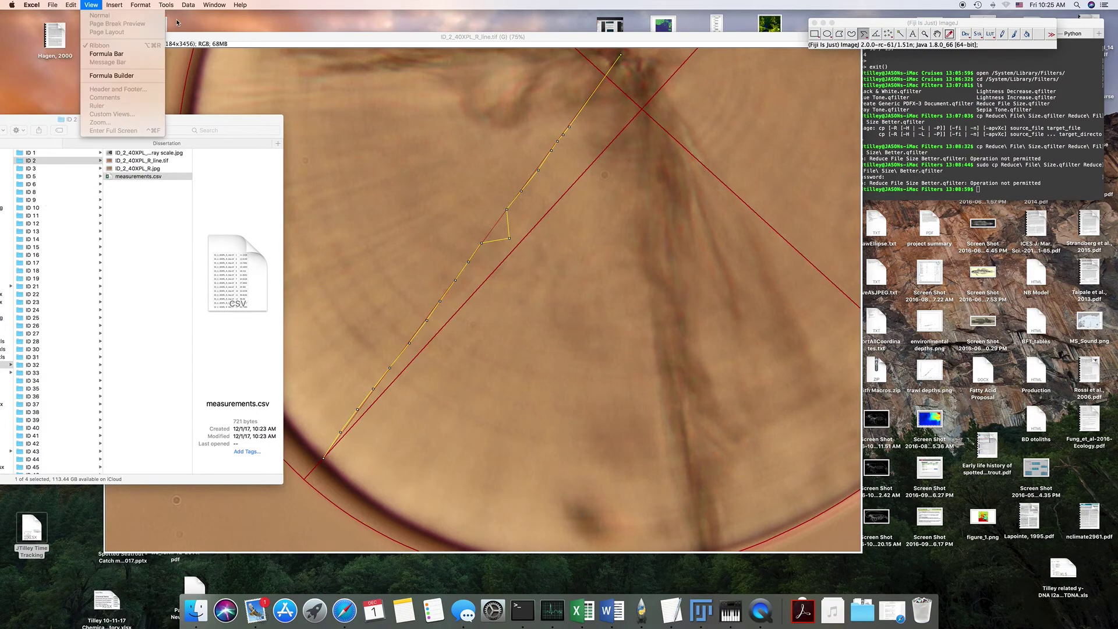
click(873, 24)
click(49, 5)
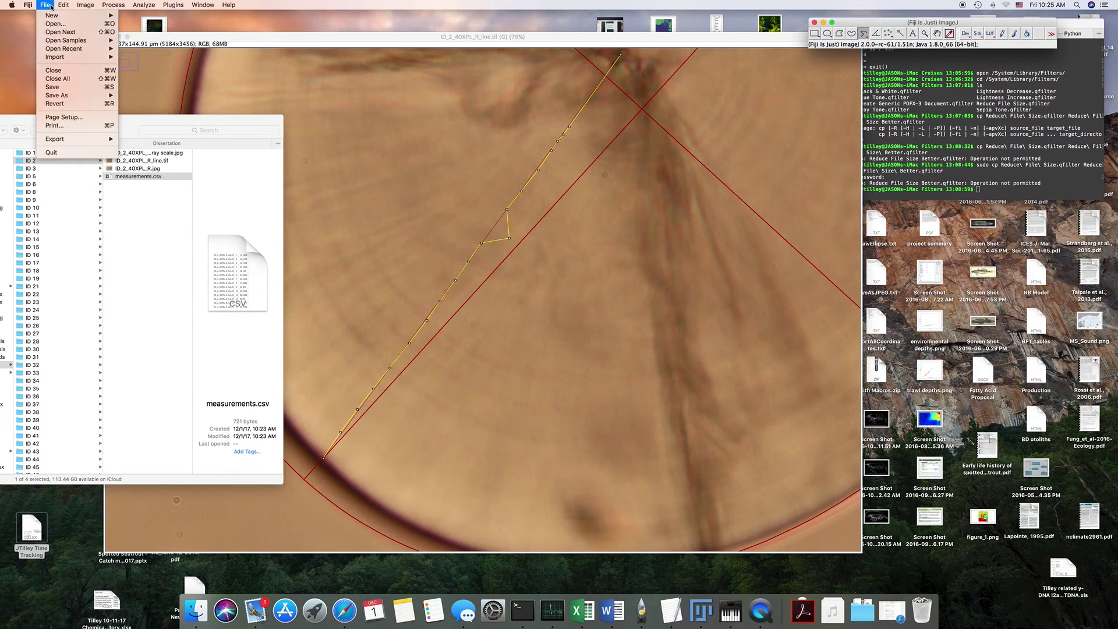
mouse_move(78, 40)
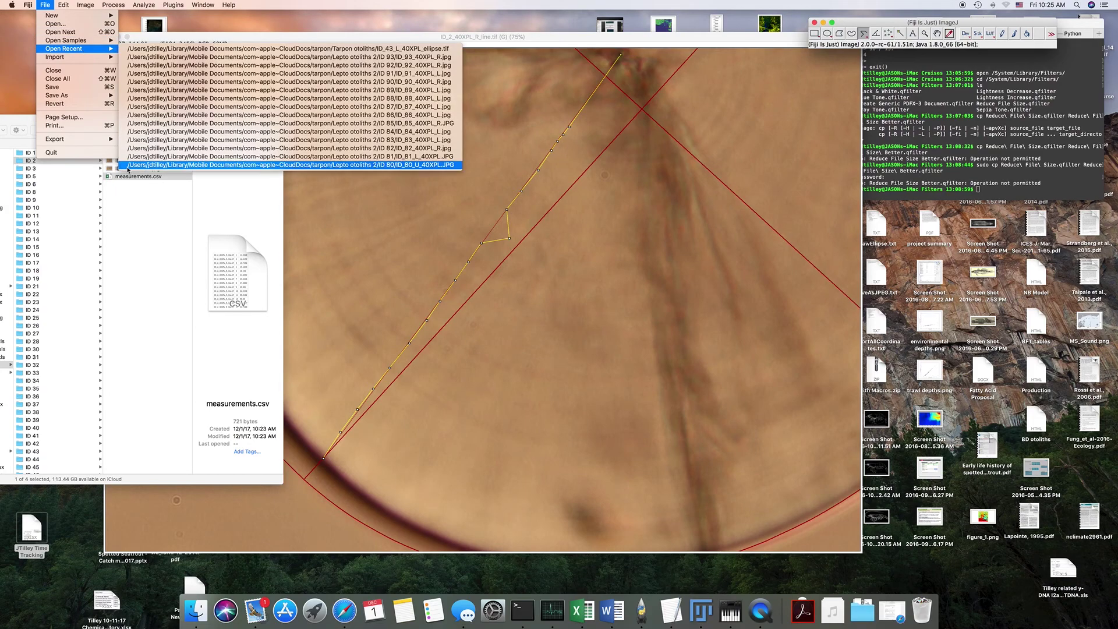
key(Escape)
click(142, 4)
click(114, 5)
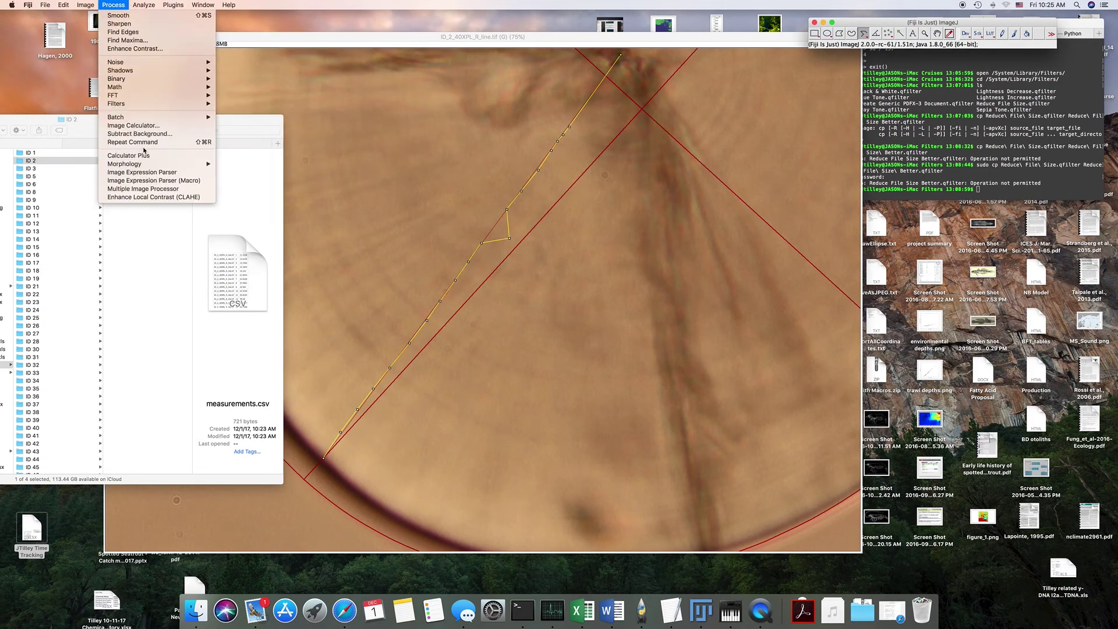
click(39, 9)
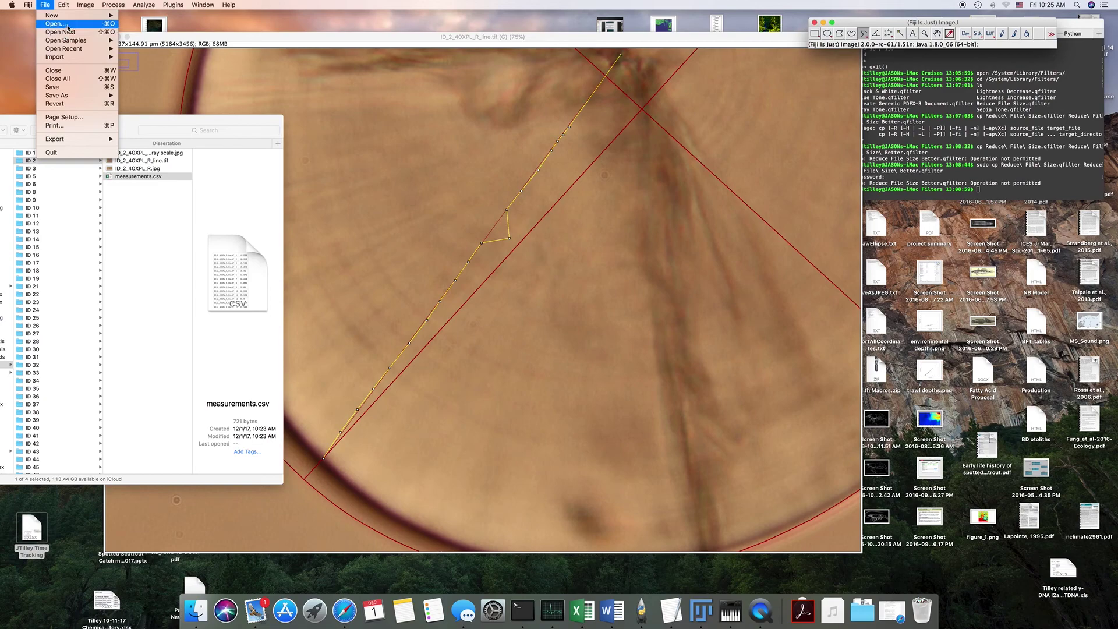
click(404, 47)
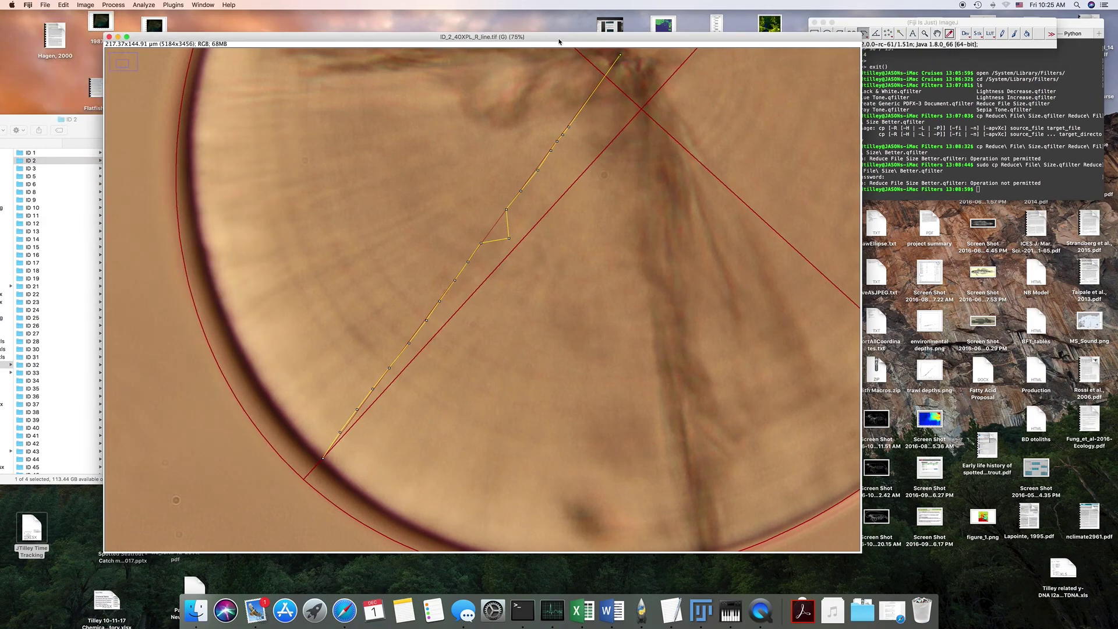
drag(558, 42, 588, 46)
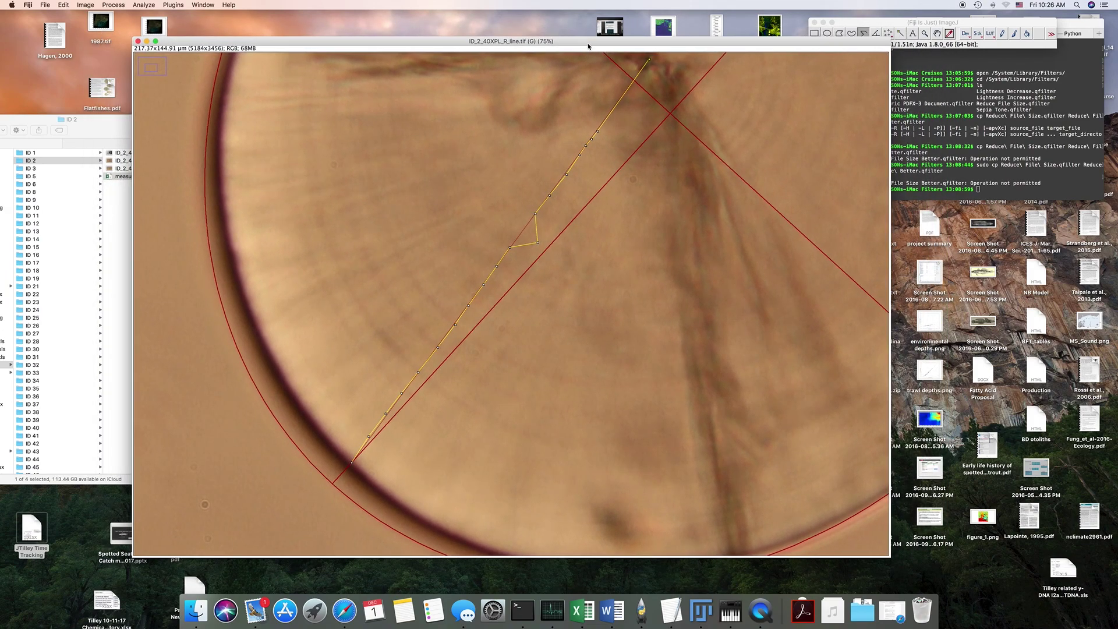